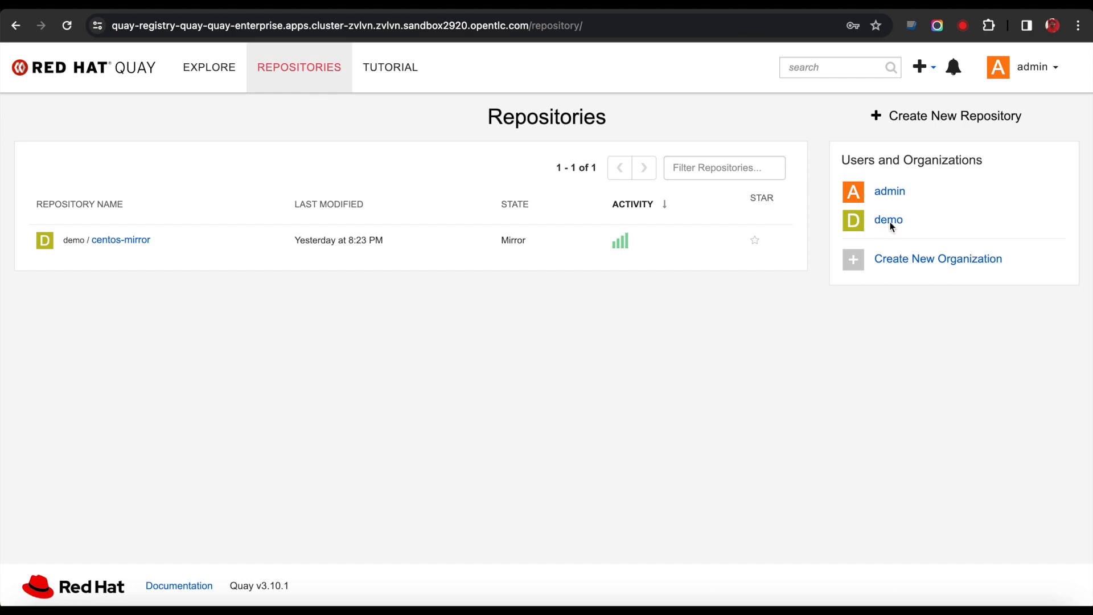
Review the demo organization's teams and the registry's user accounts in the superuser management view
left_click(889, 221)
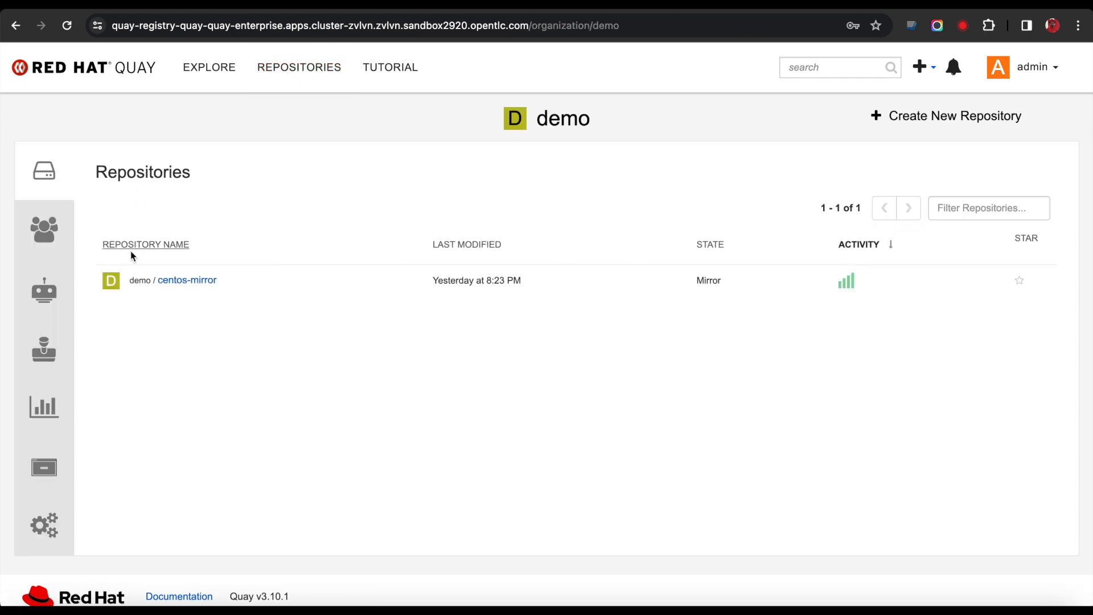
left_click(50, 235)
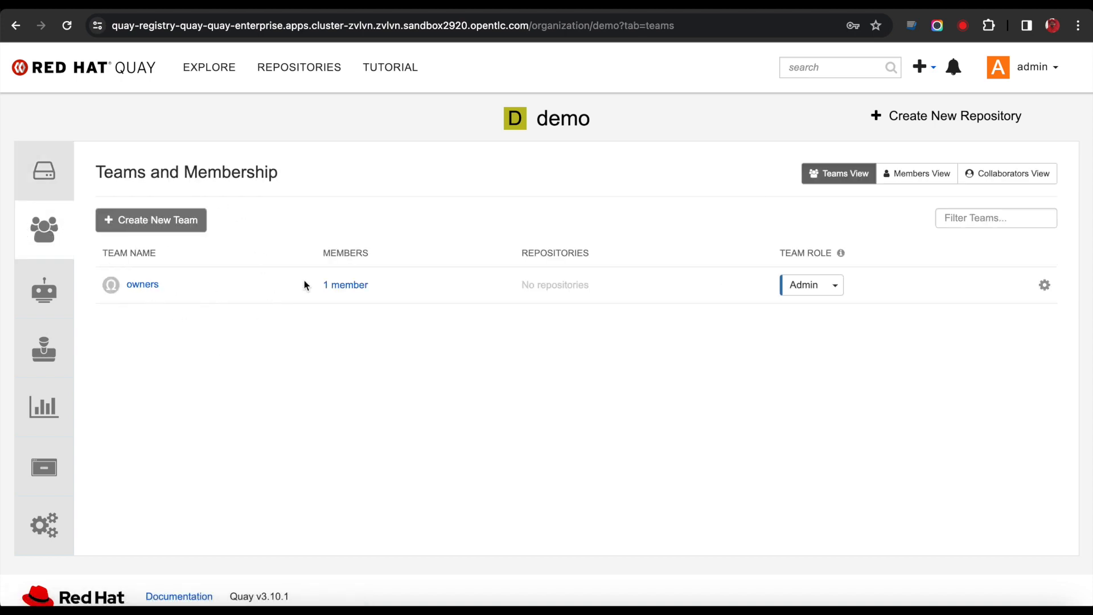
left_click(1039, 67)
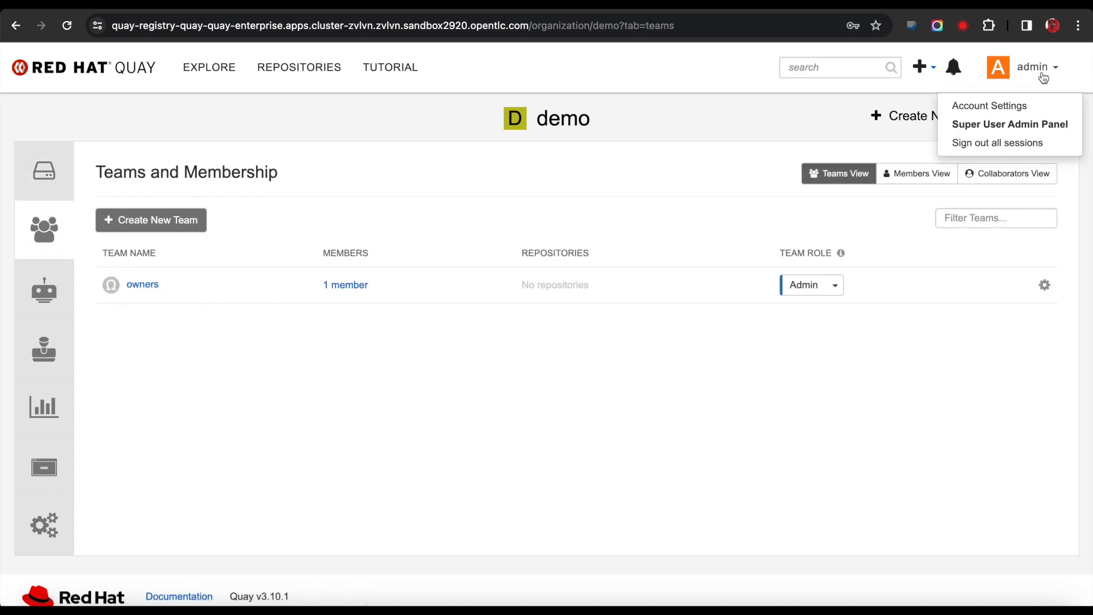
left_click(975, 128)
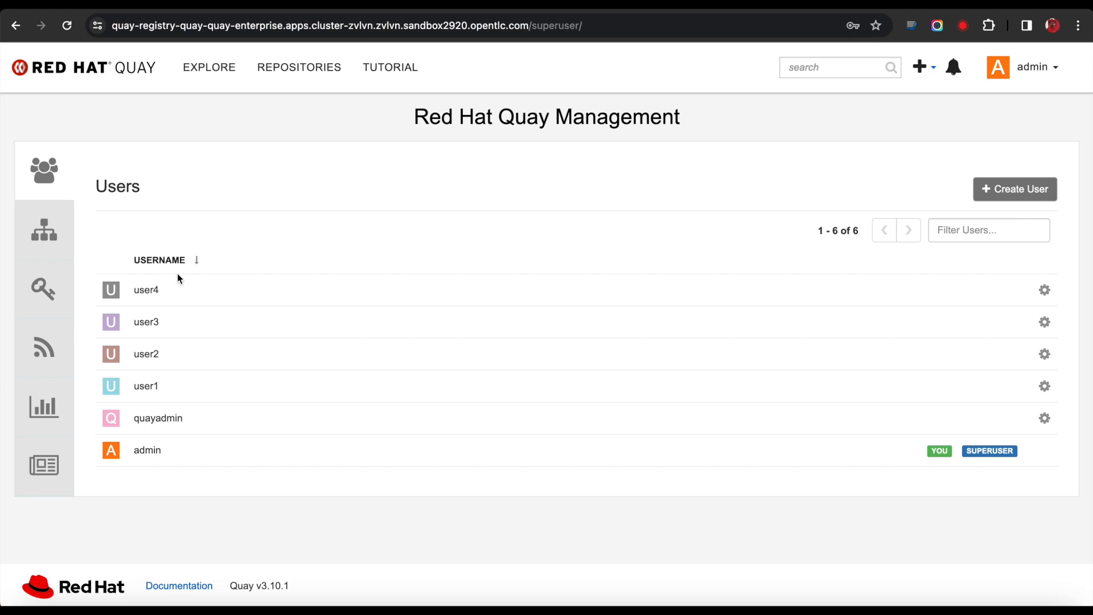
Create a team named team12 in the demo organization without assigning it any repository permissions
left_click(300, 64)
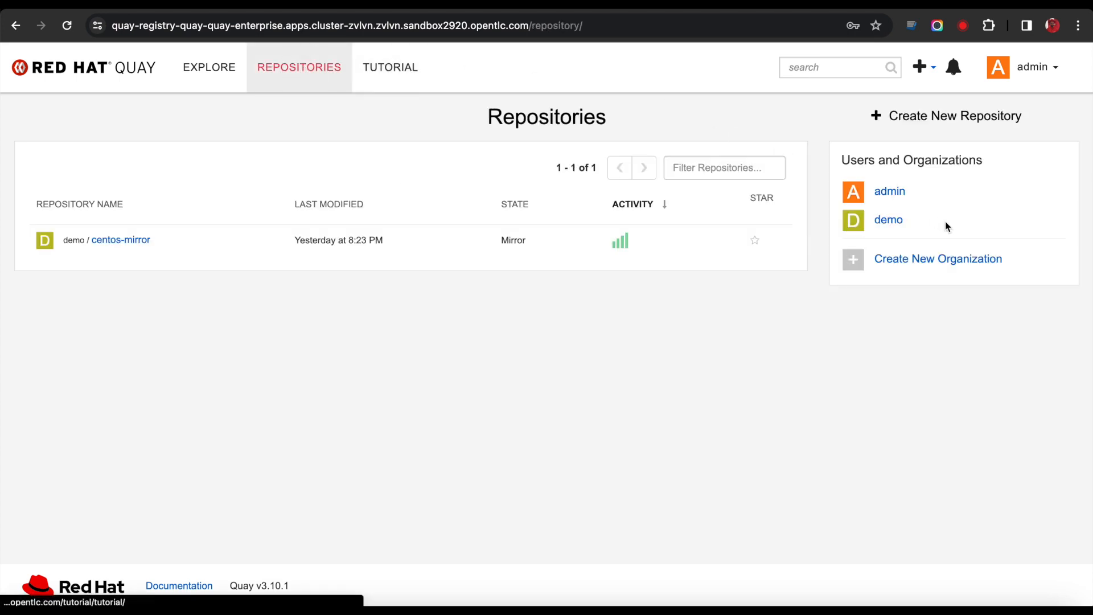
left_click(889, 220)
left_click(51, 231)
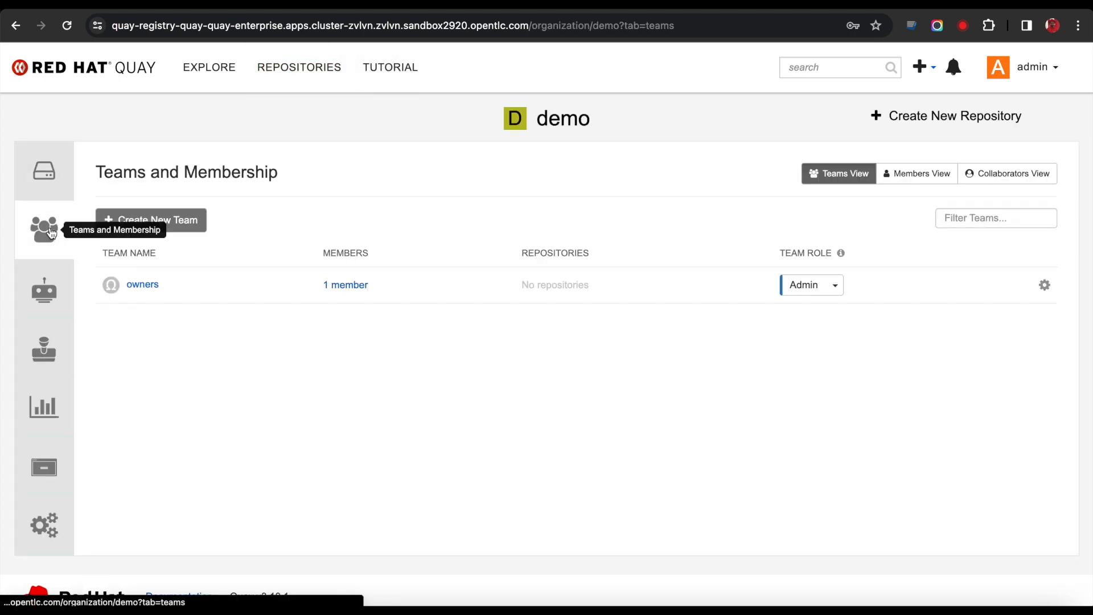
left_click(152, 227)
left_click(280, 156)
type("team12")
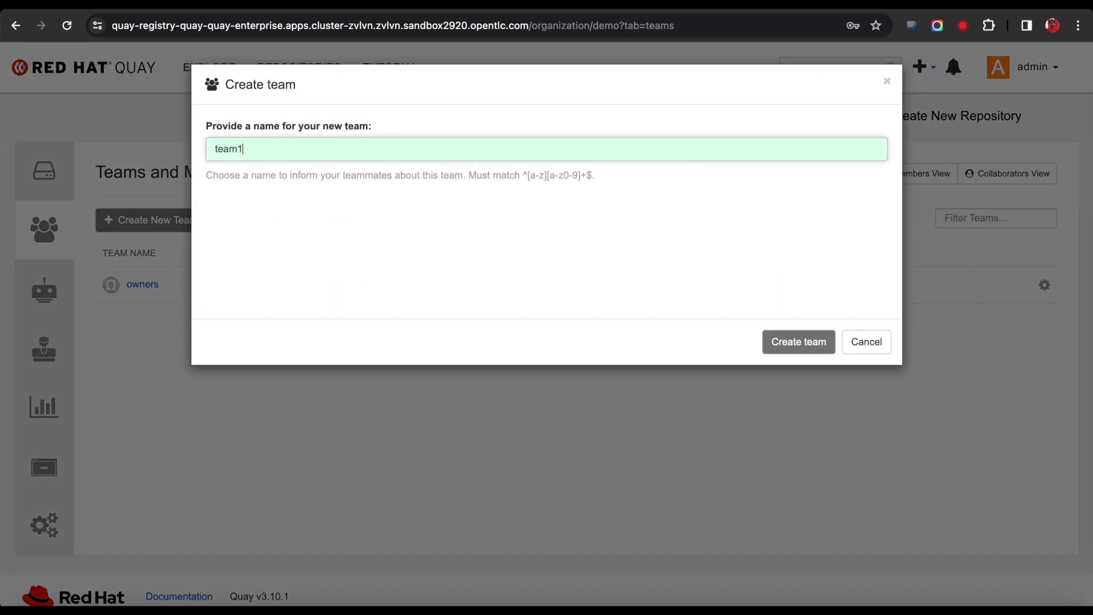
left_click(797, 343)
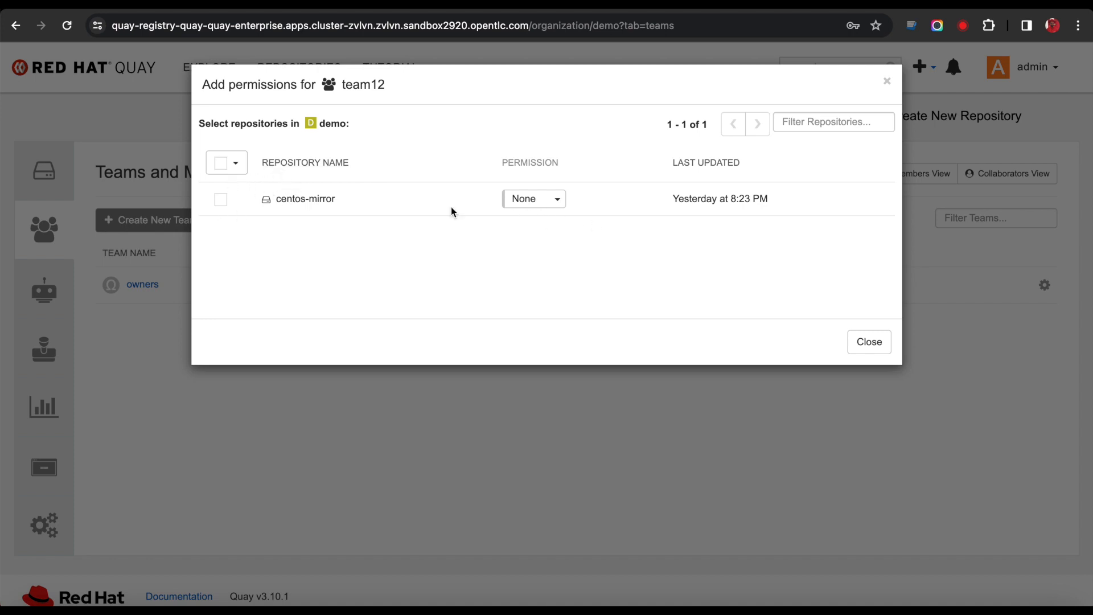
left_click(222, 201)
left_click(869, 336)
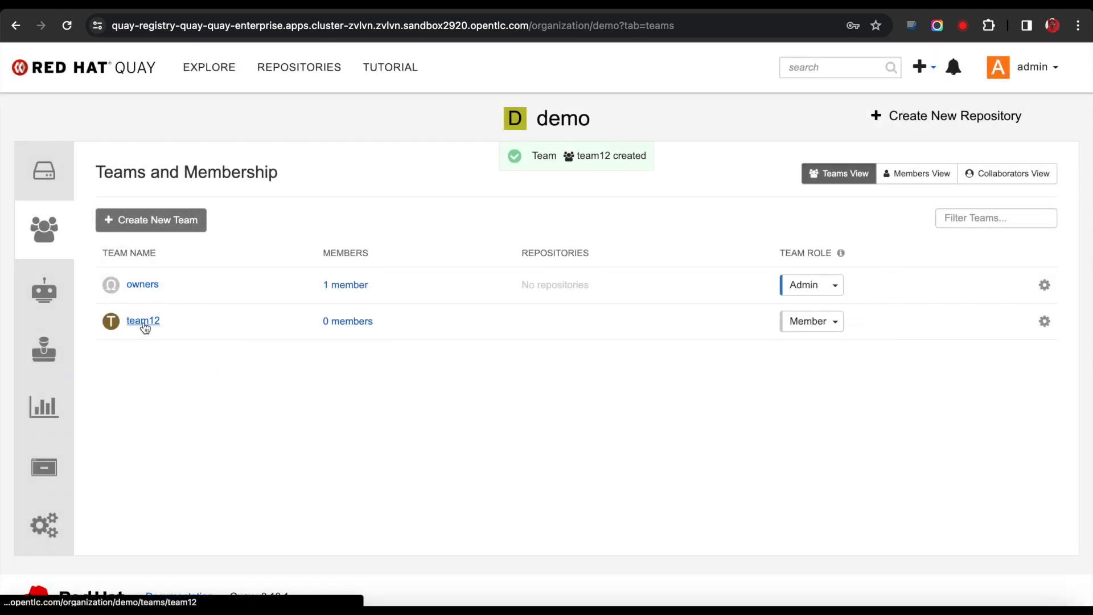
Add user1 and user2 as members of team12
left_click(355, 324)
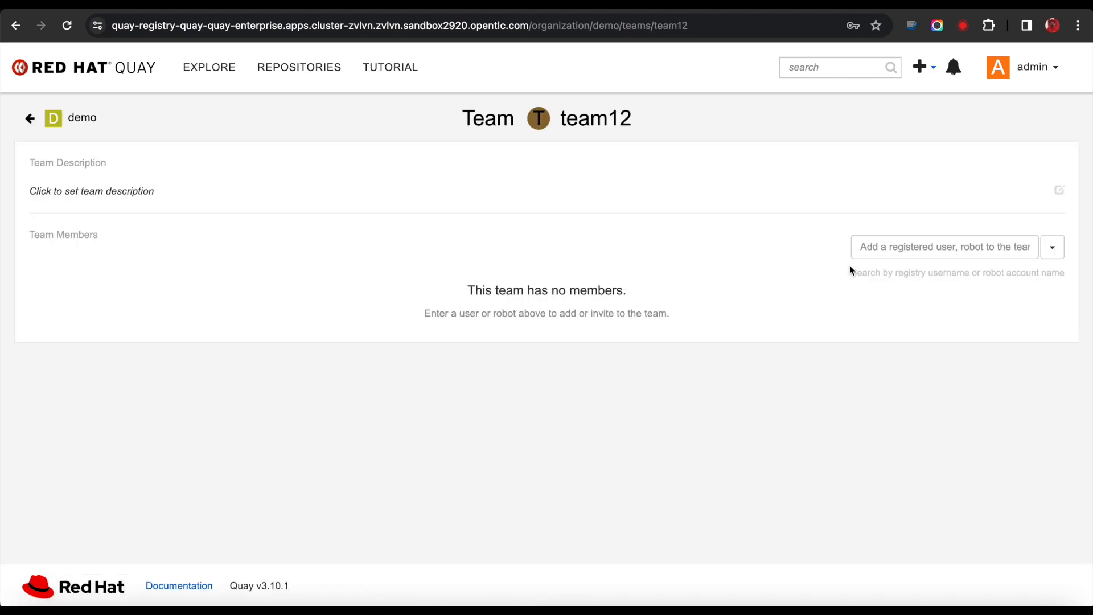
left_click(916, 252)
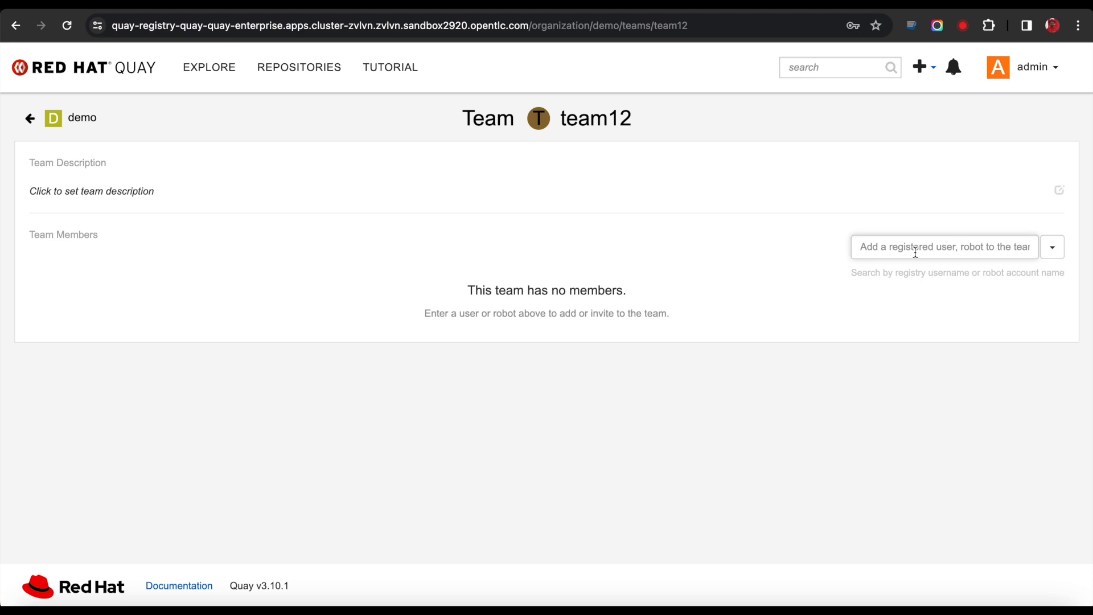
type("user1")
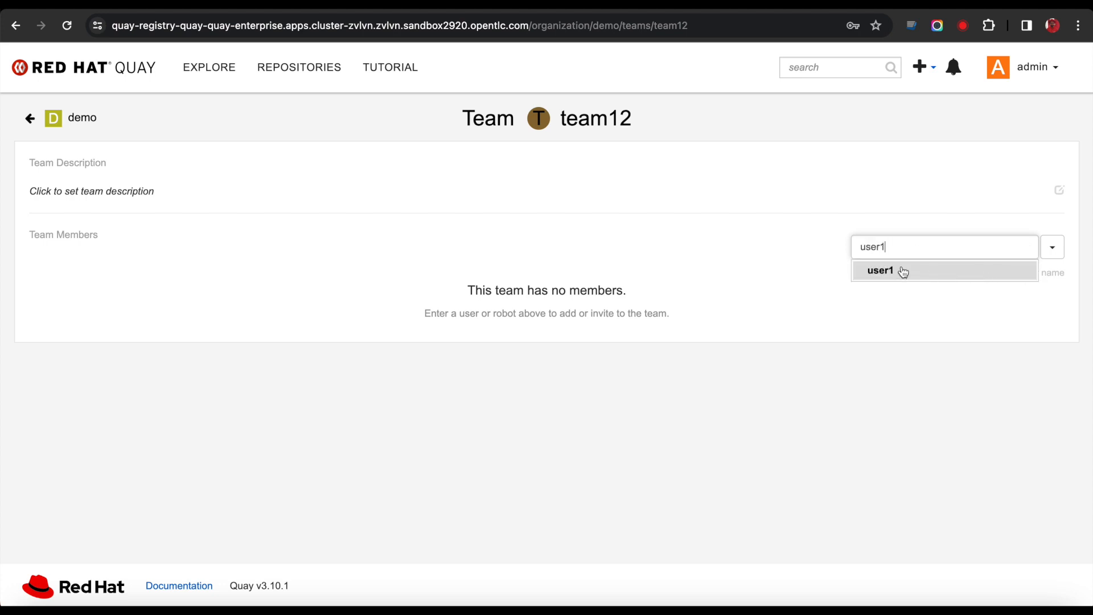
left_click(900, 270)
left_click(908, 254)
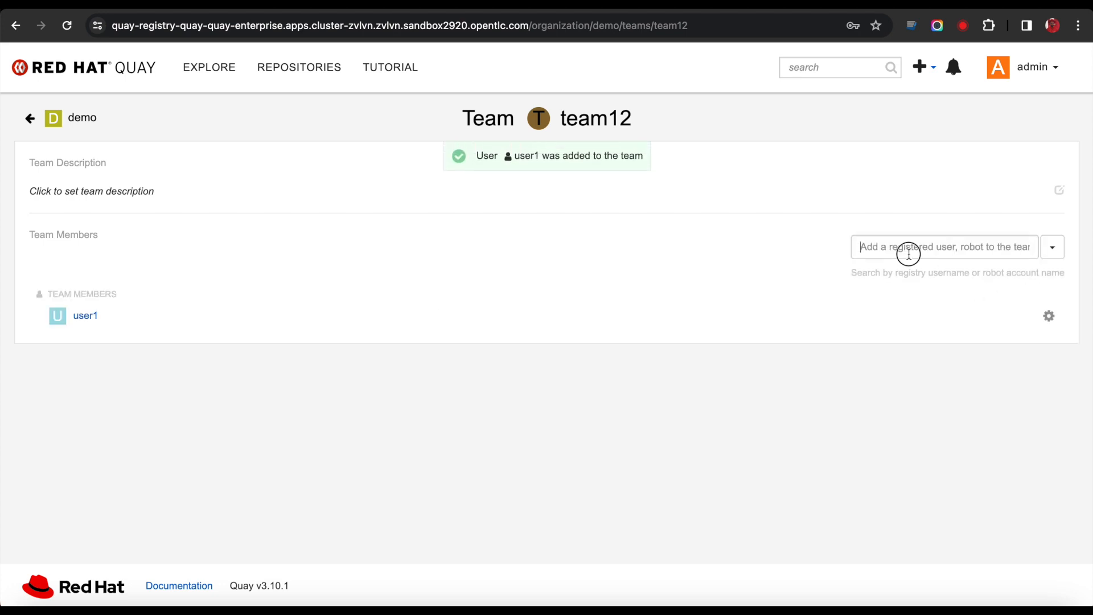
type("user2")
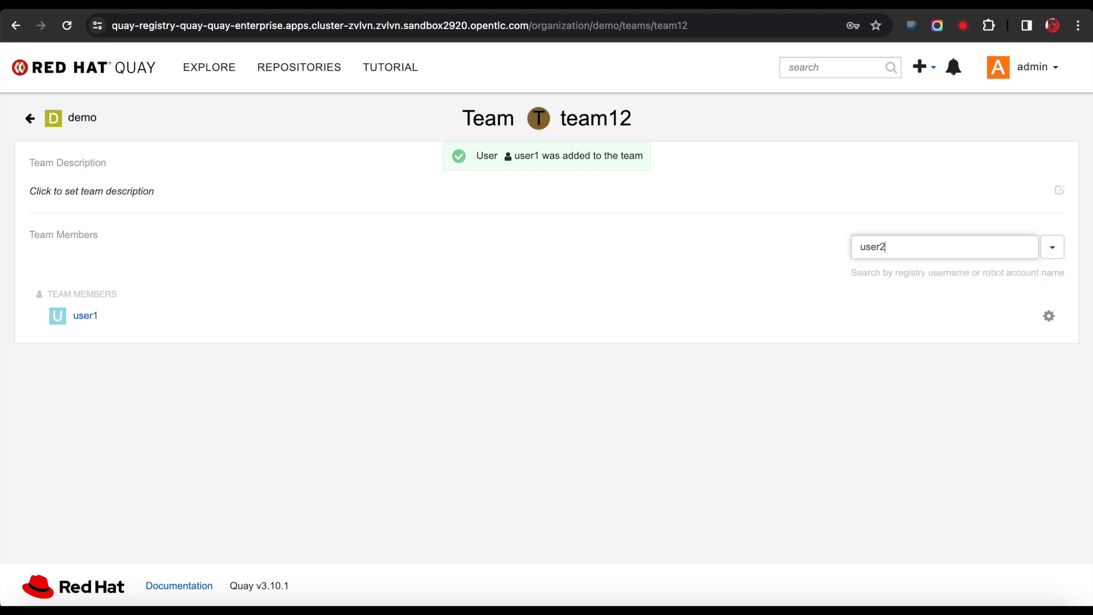
left_click(900, 271)
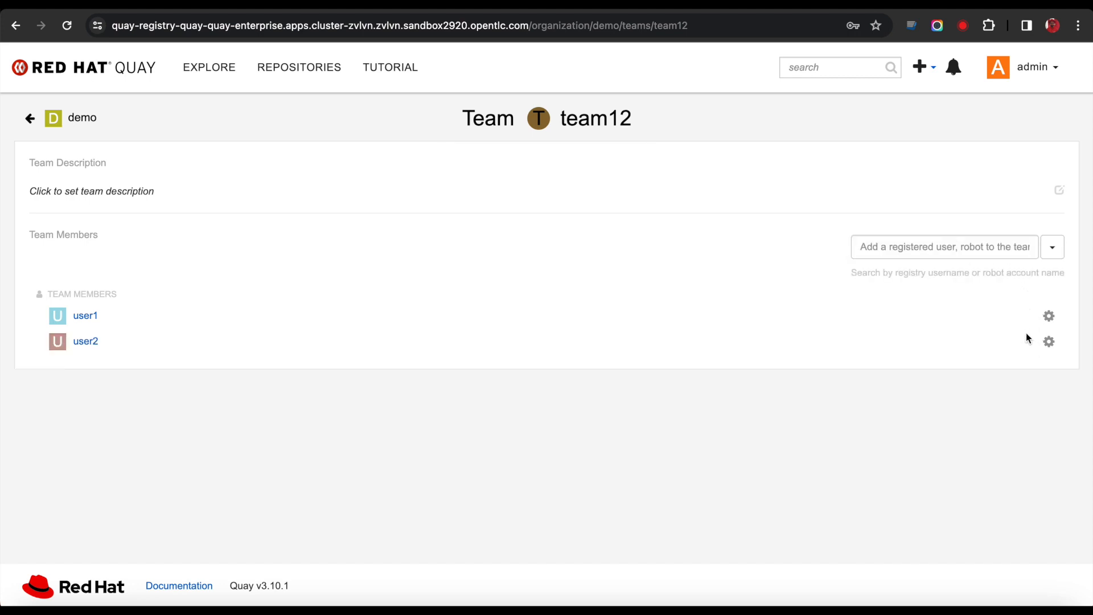
Create a second team named team34 in the demo organization without assigning repository permissions
left_click(31, 118)
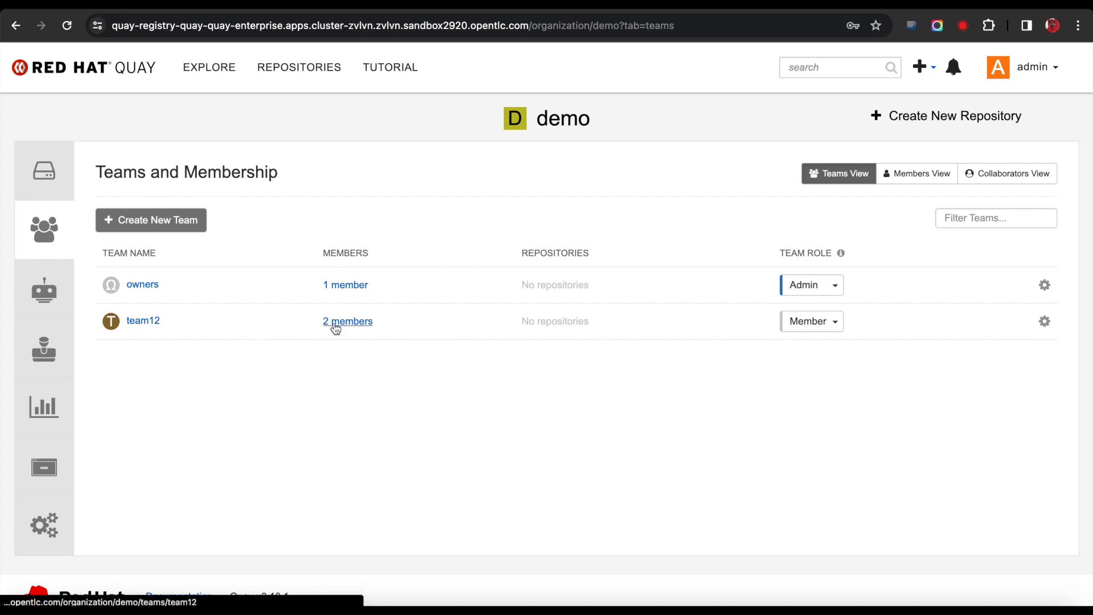
left_click(154, 226)
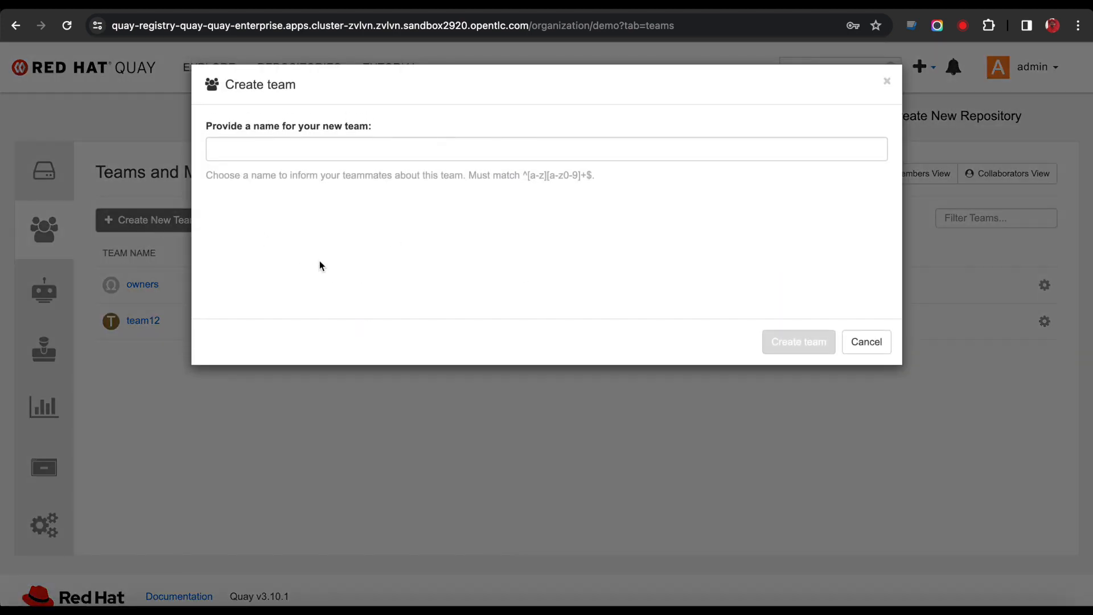
left_click(257, 149)
type("team34")
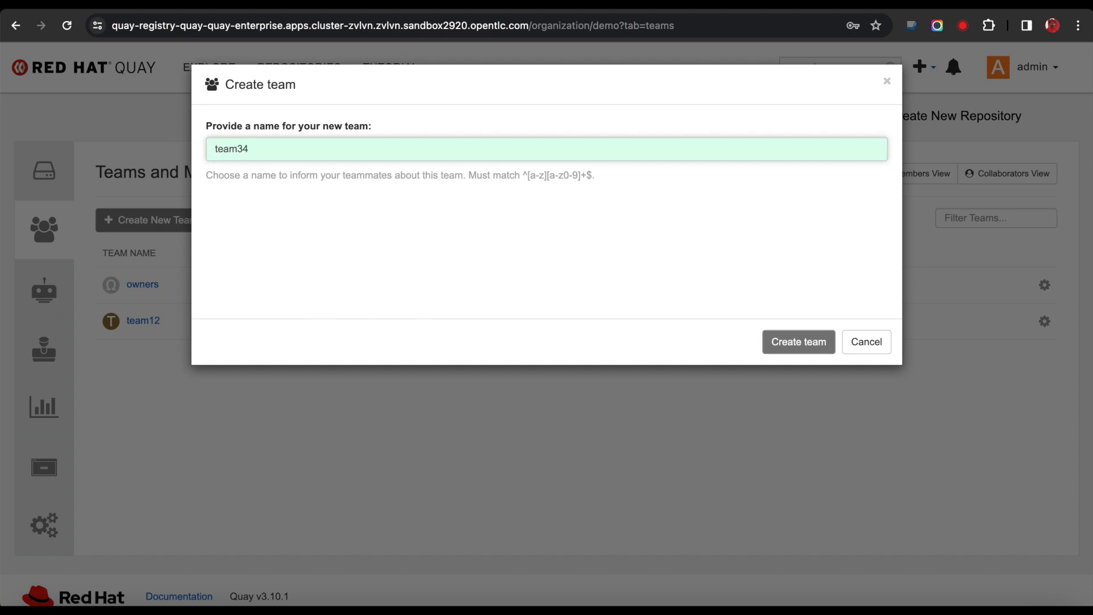
left_click(772, 340)
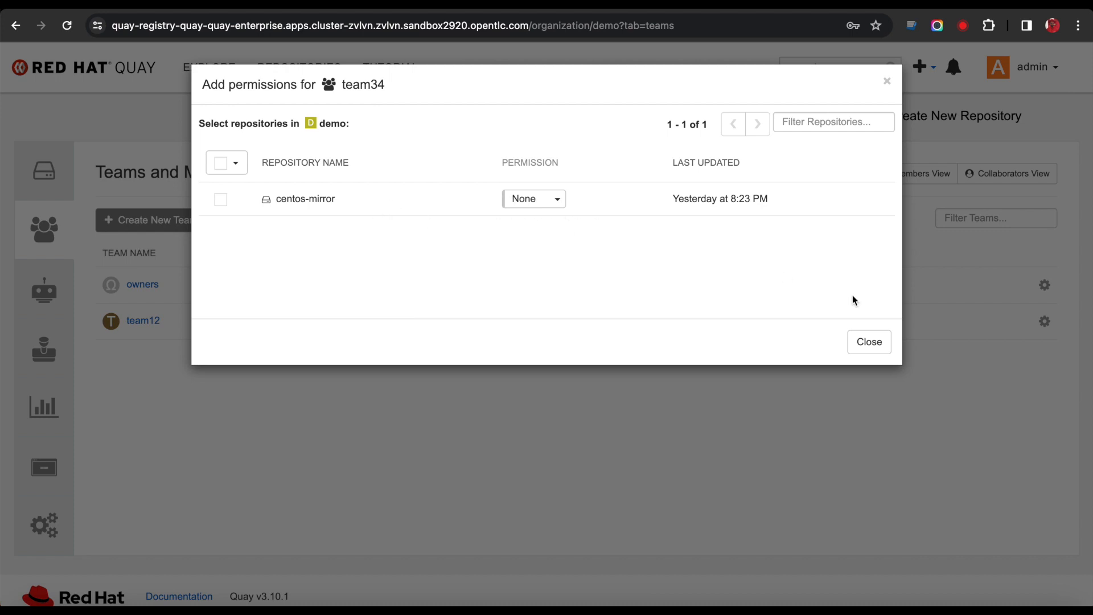
left_click(879, 344)
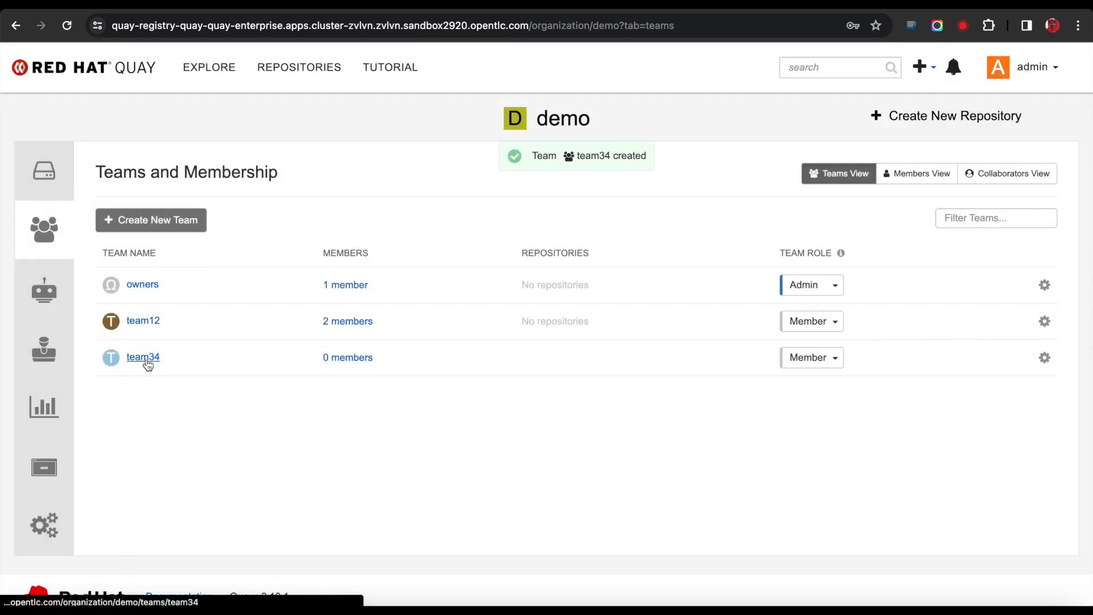
Add user3 and user4 as members of team34
left_click(352, 357)
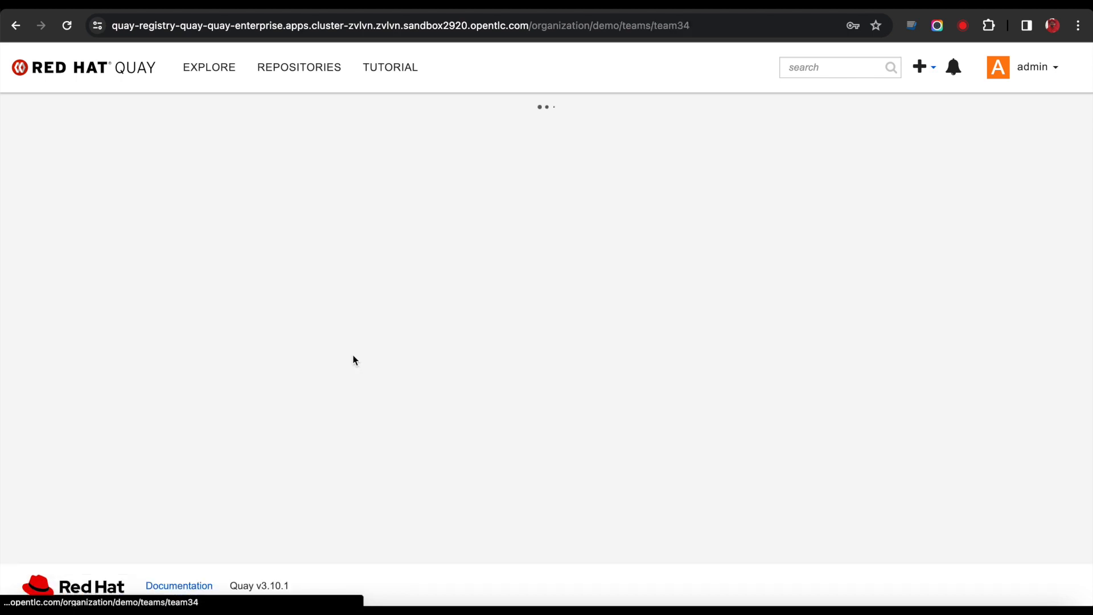
left_click(925, 246)
type("user3")
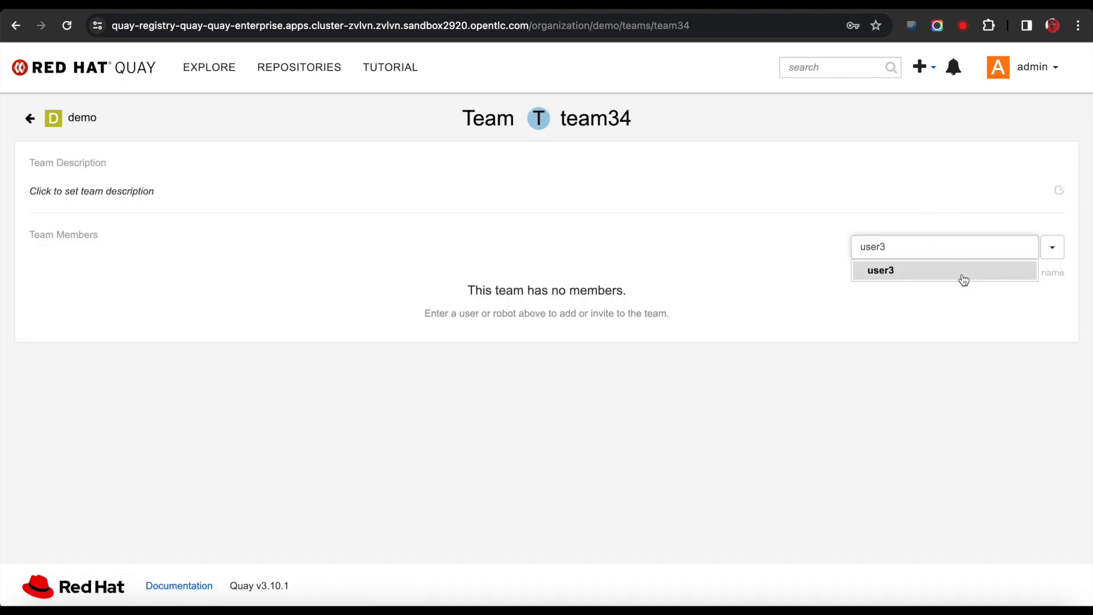
left_click(908, 277)
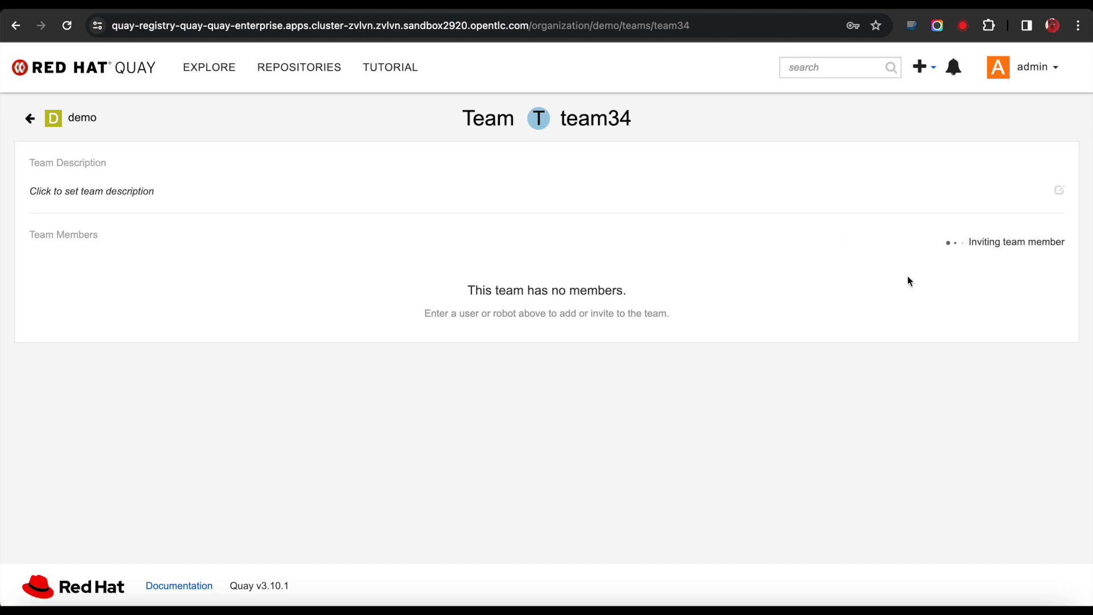
type("user4")
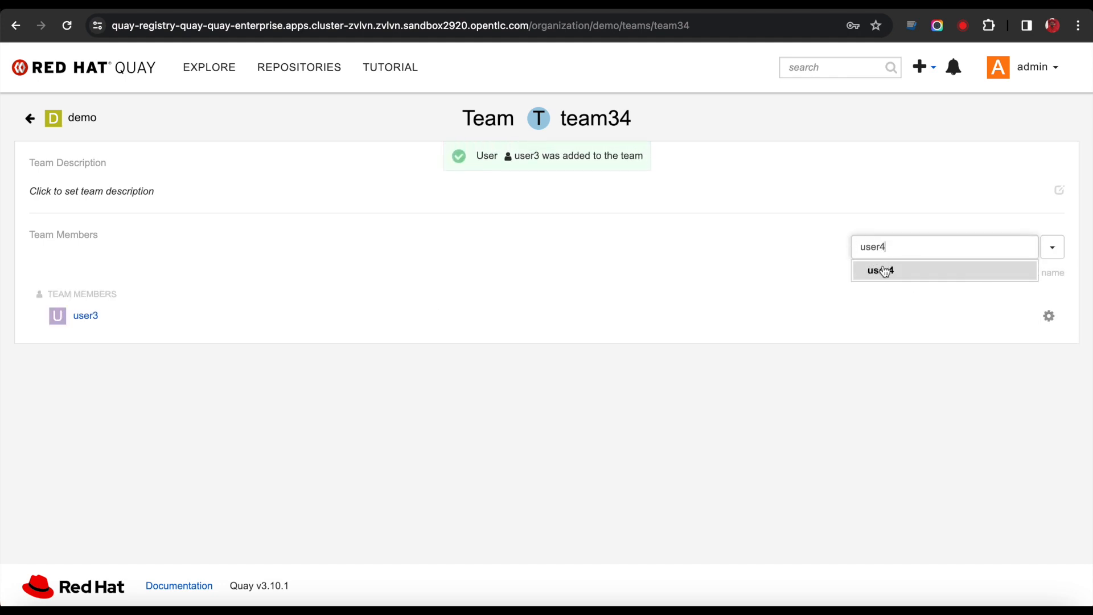
left_click(881, 270)
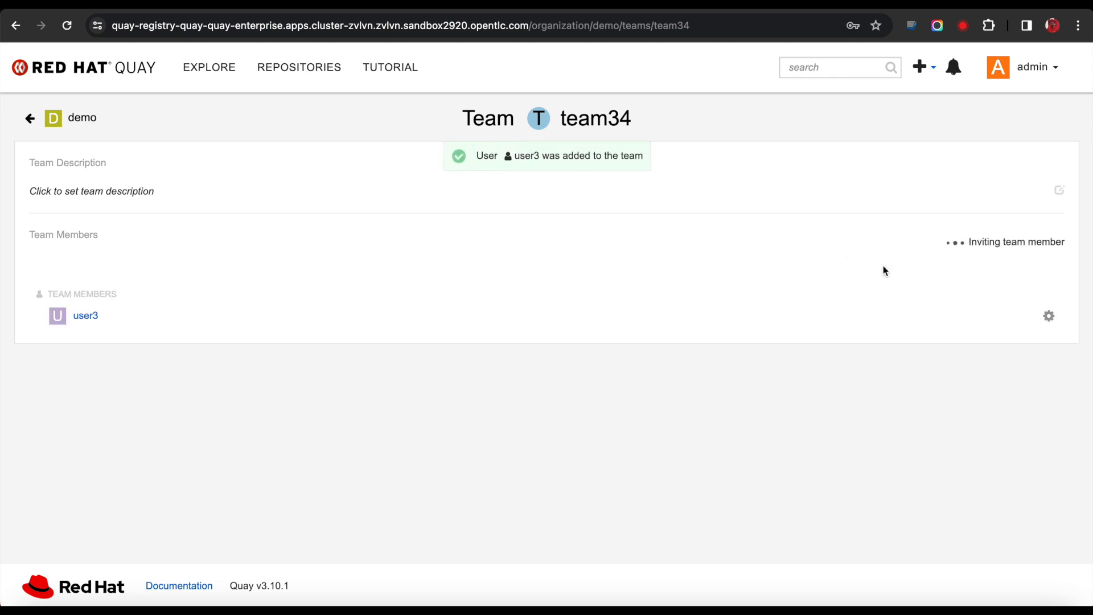
Grant team12 Write permission on the centos-mirror repository in its repository settings
left_click(30, 119)
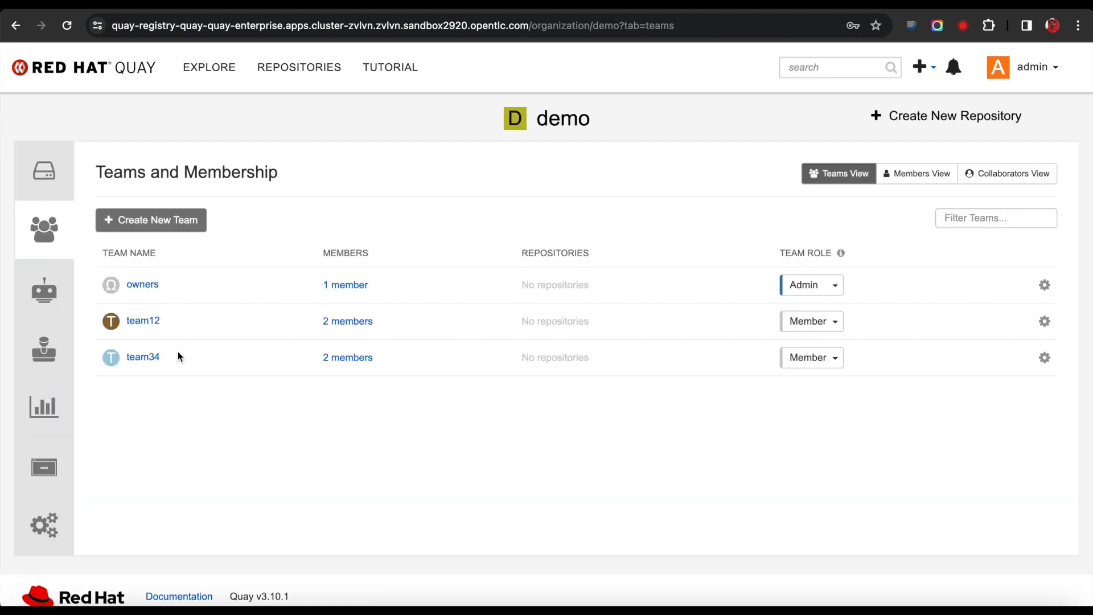
left_click(43, 170)
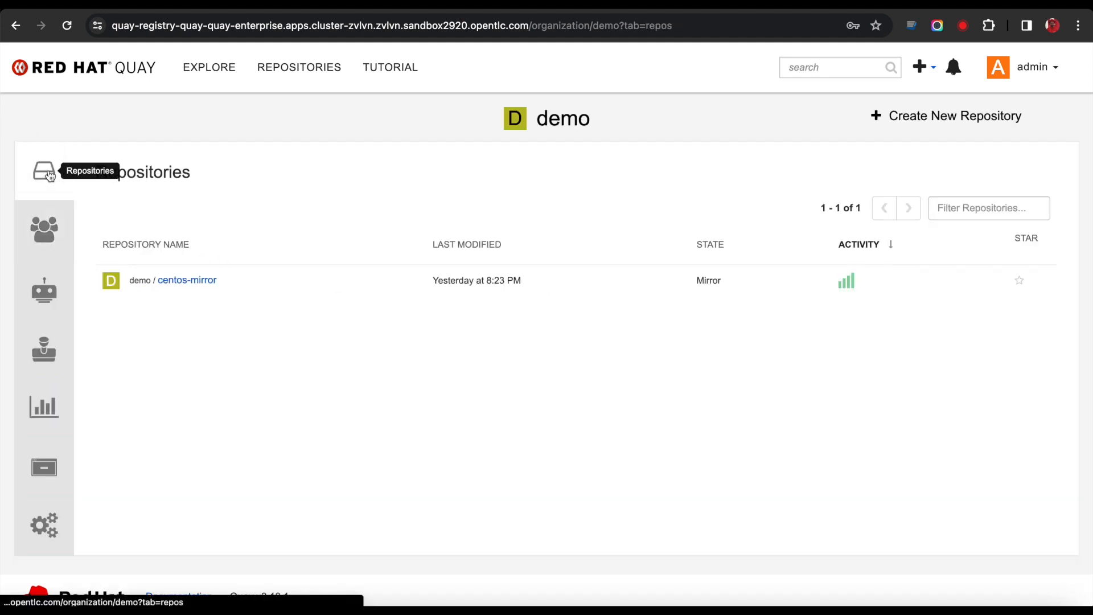
left_click(195, 288)
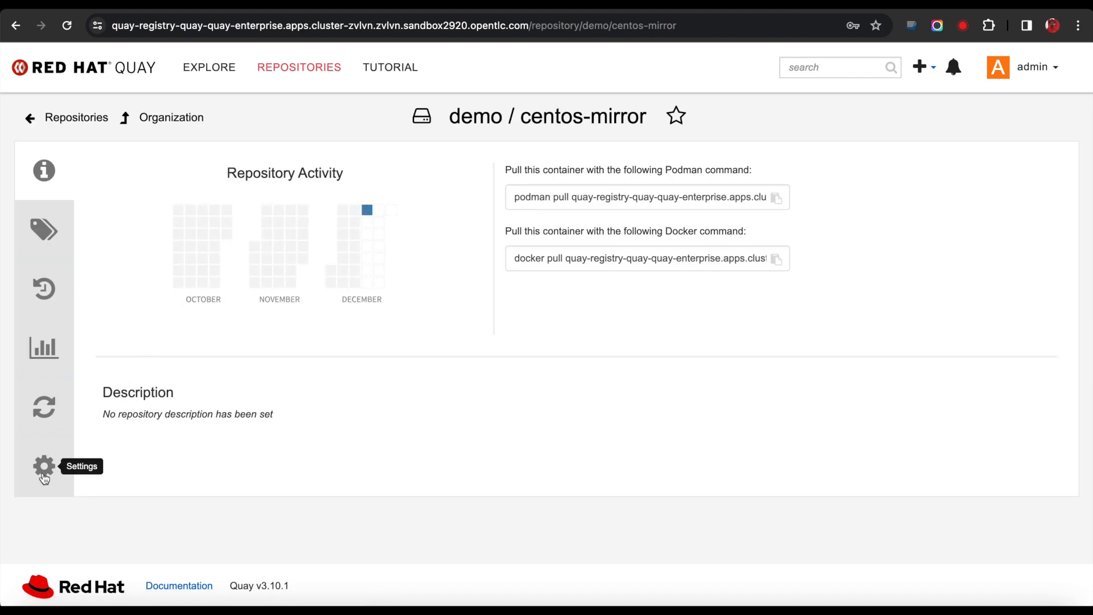
left_click(44, 466)
scroll(207, 422, "down", 1)
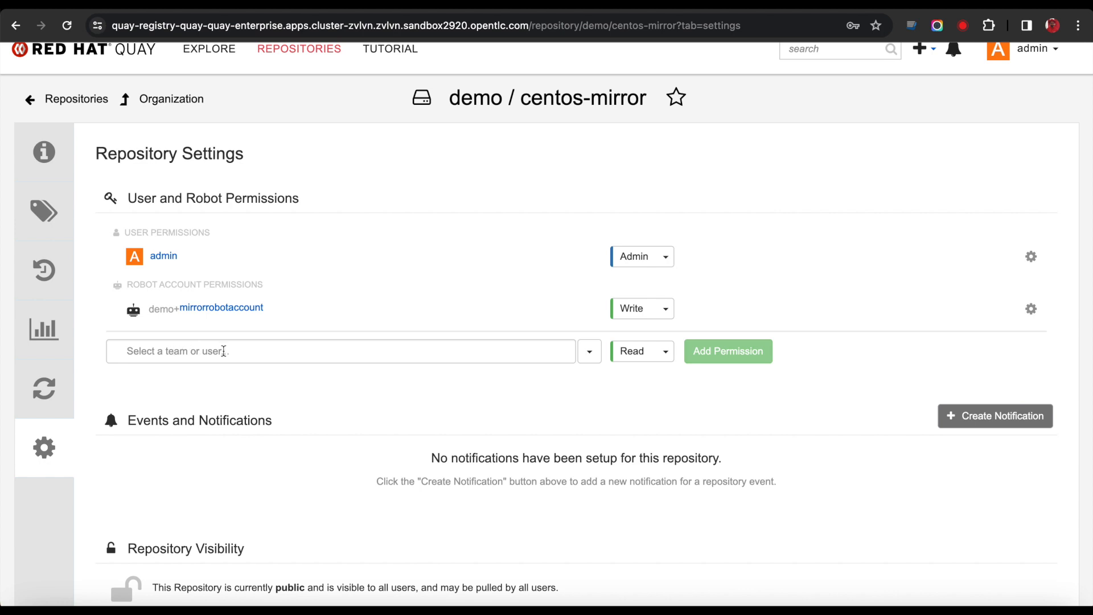
left_click(194, 349)
type("team12")
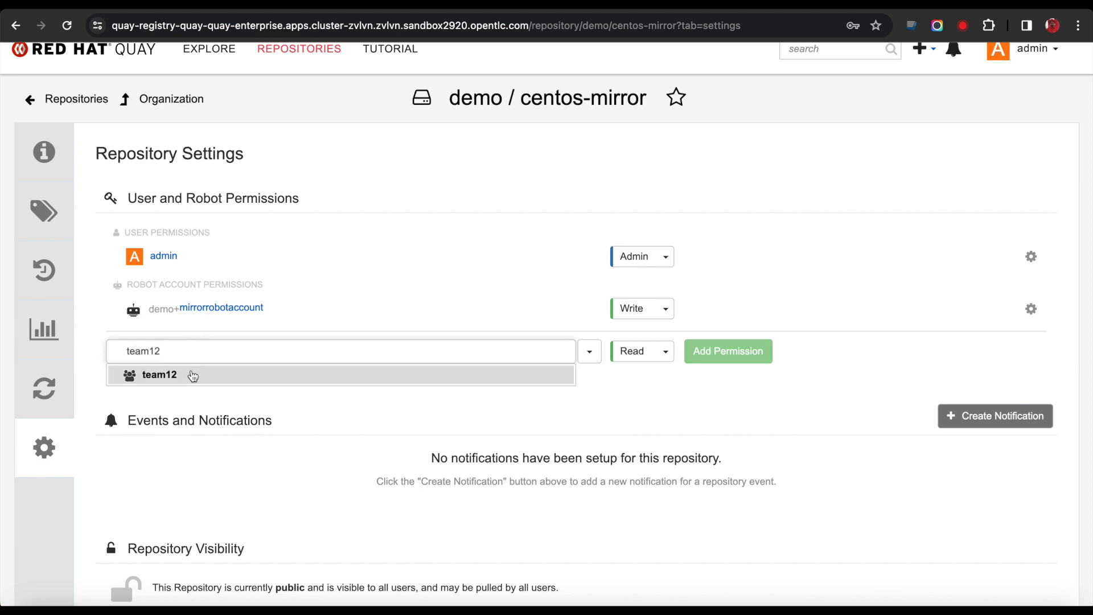
left_click(170, 375)
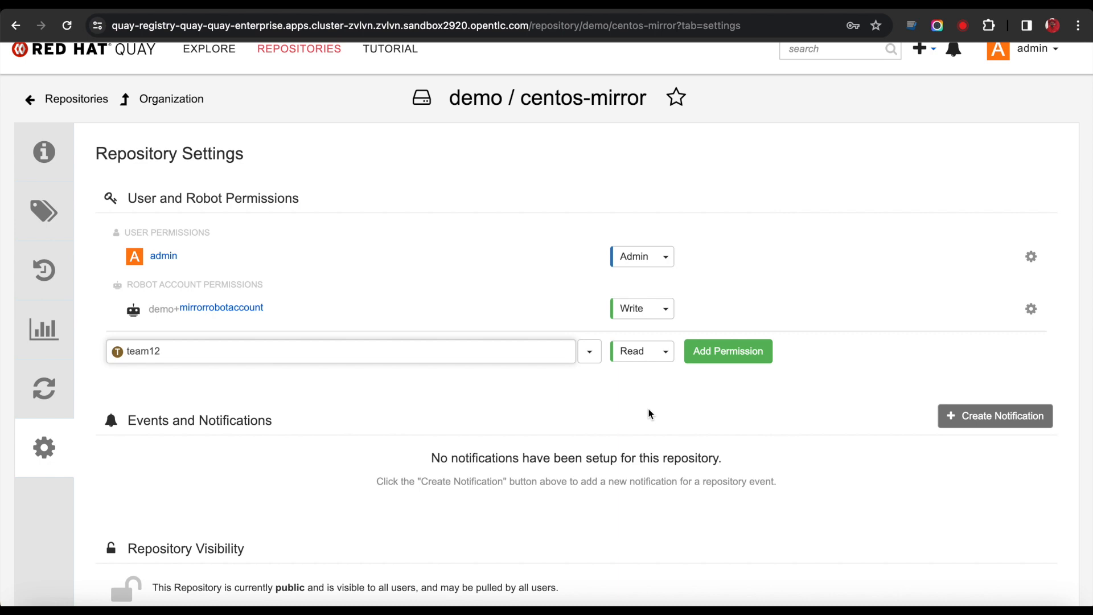
left_click(667, 356)
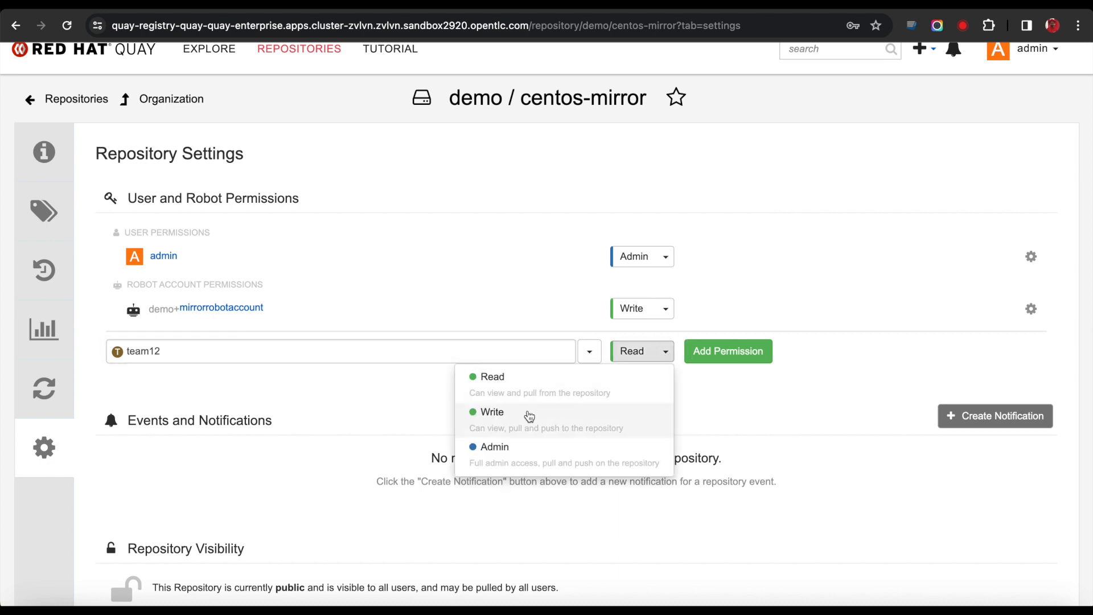
left_click(526, 415)
scroll(637, 399, "up", 1)
left_click(725, 372)
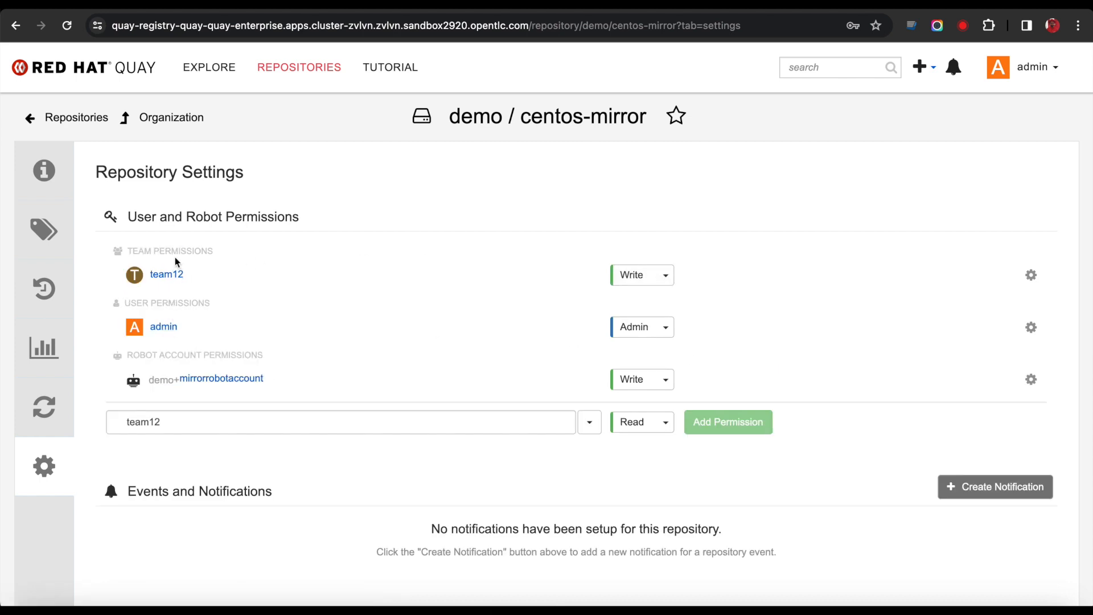
Create a default permission in the demo organization giving team34 Read access to repositories created by anyone
left_click(178, 116)
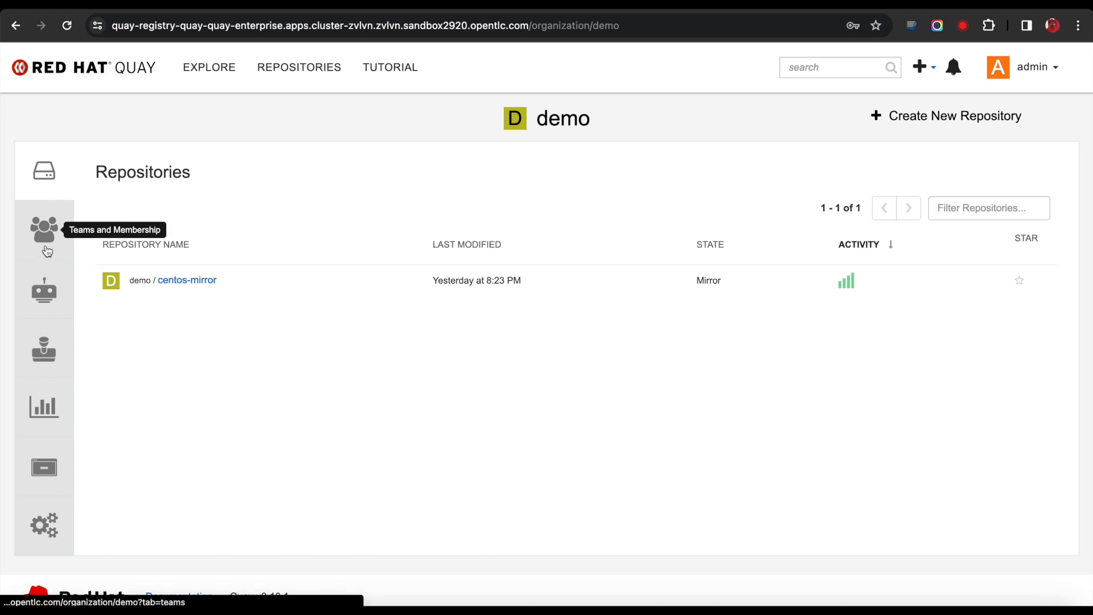
left_click(47, 351)
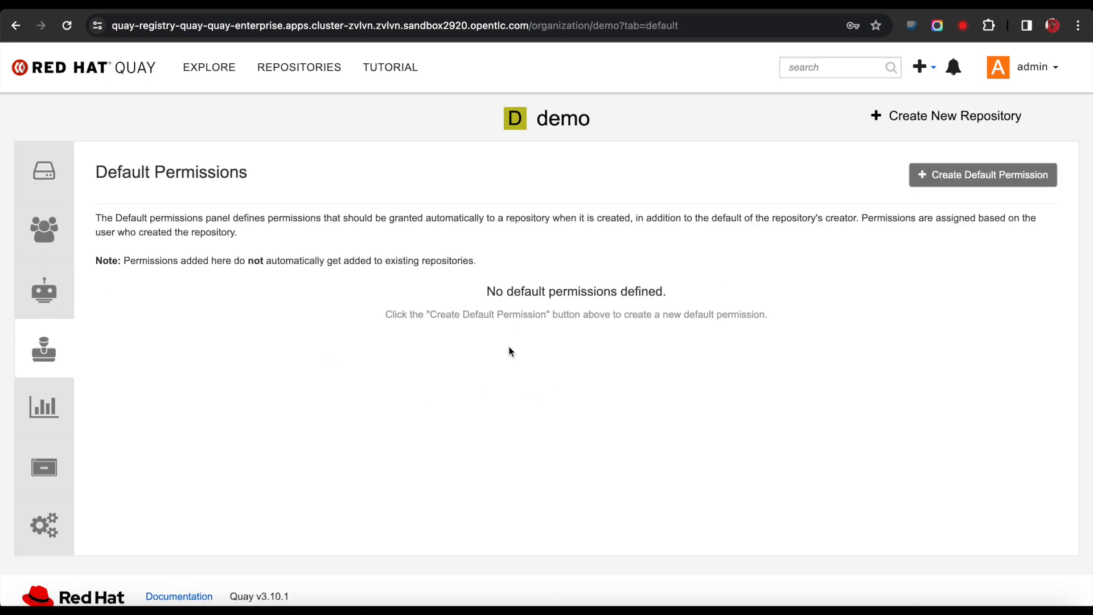
left_click(939, 174)
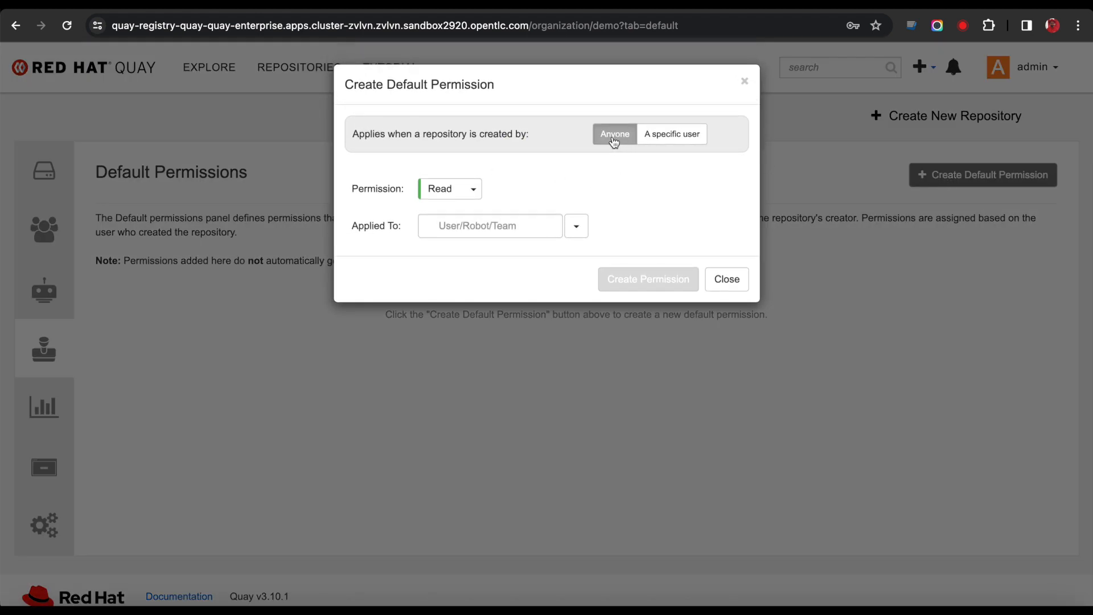
left_click(671, 137)
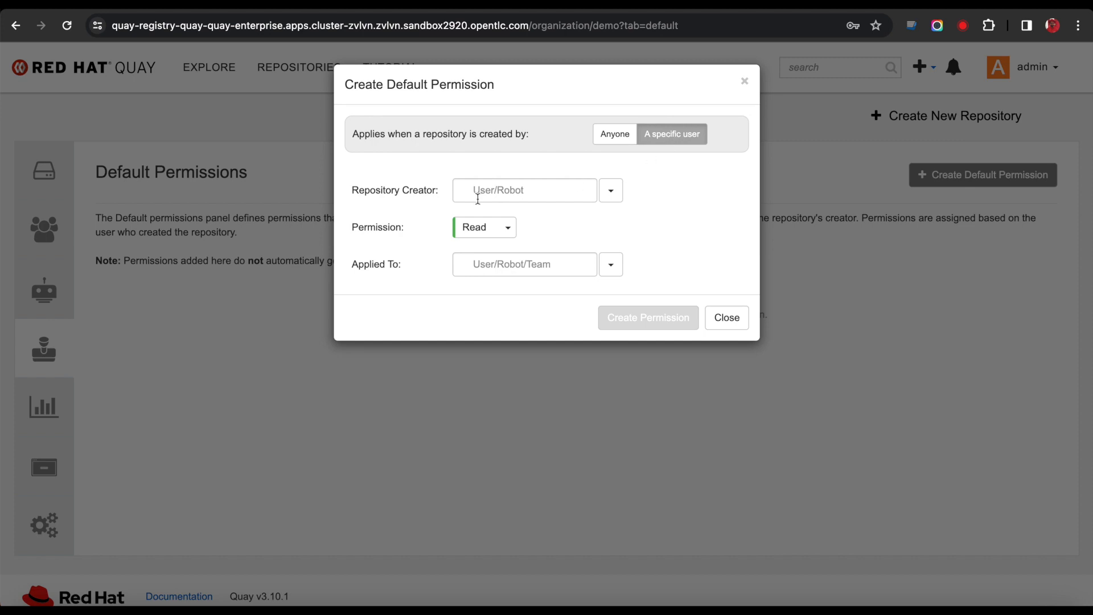
left_click(596, 137)
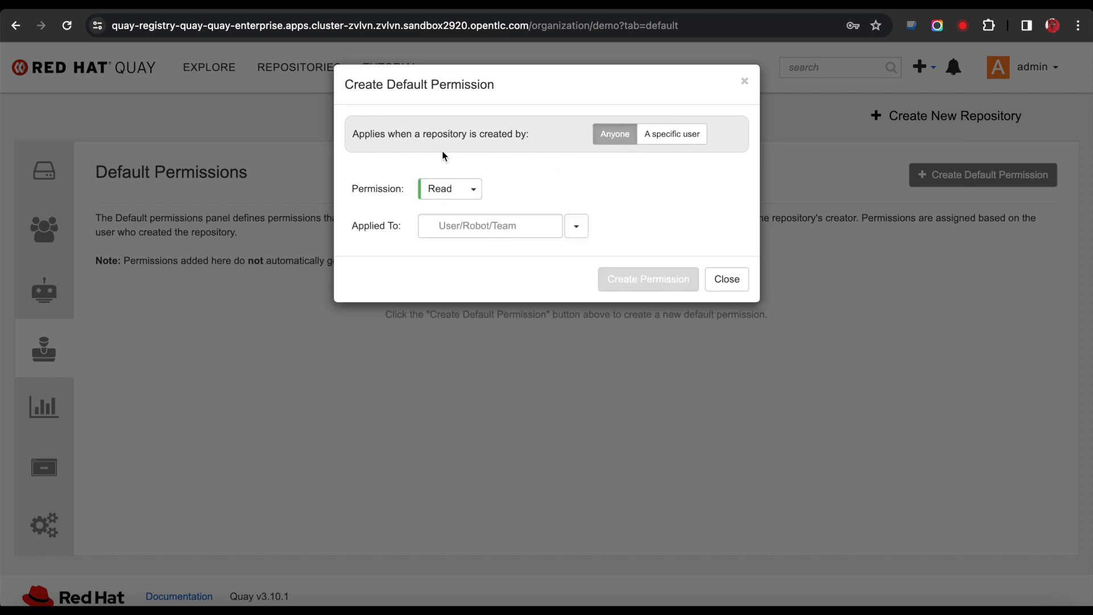
left_click(453, 221)
type("team")
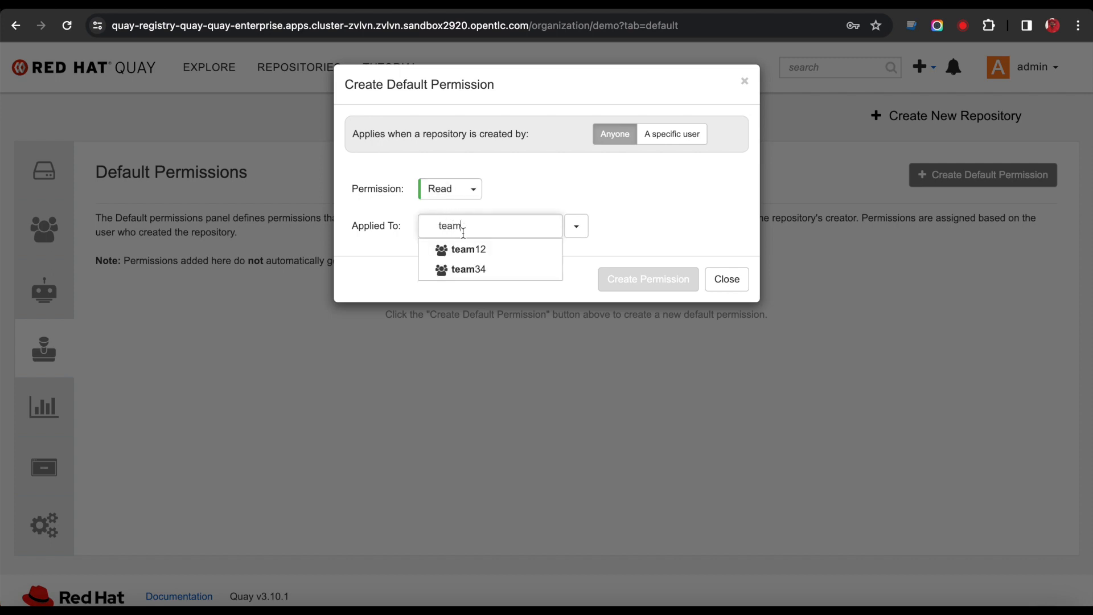
left_click(465, 270)
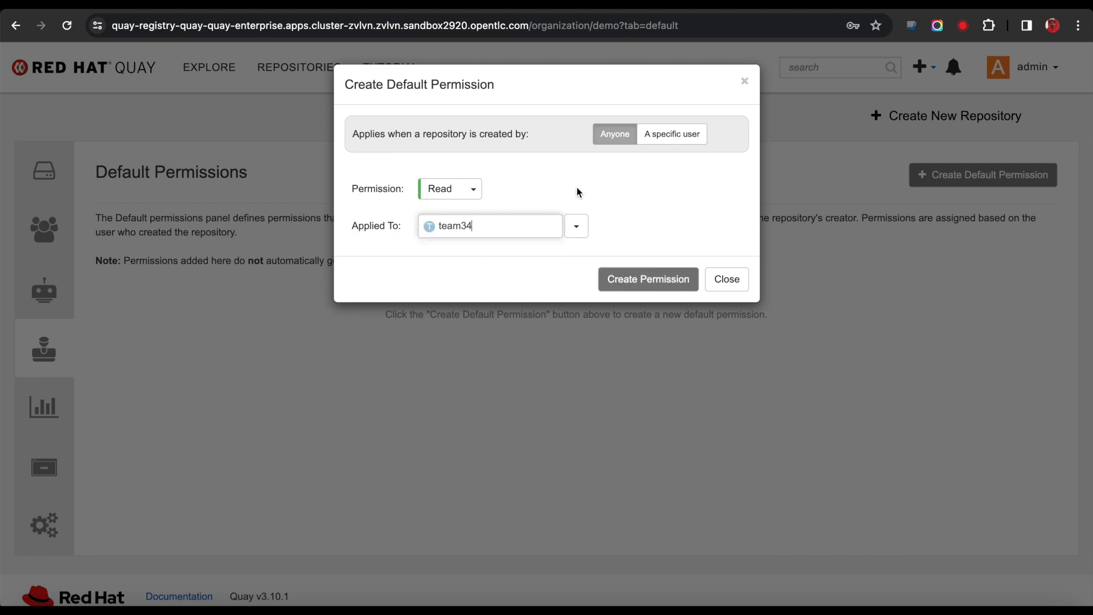
left_click(654, 280)
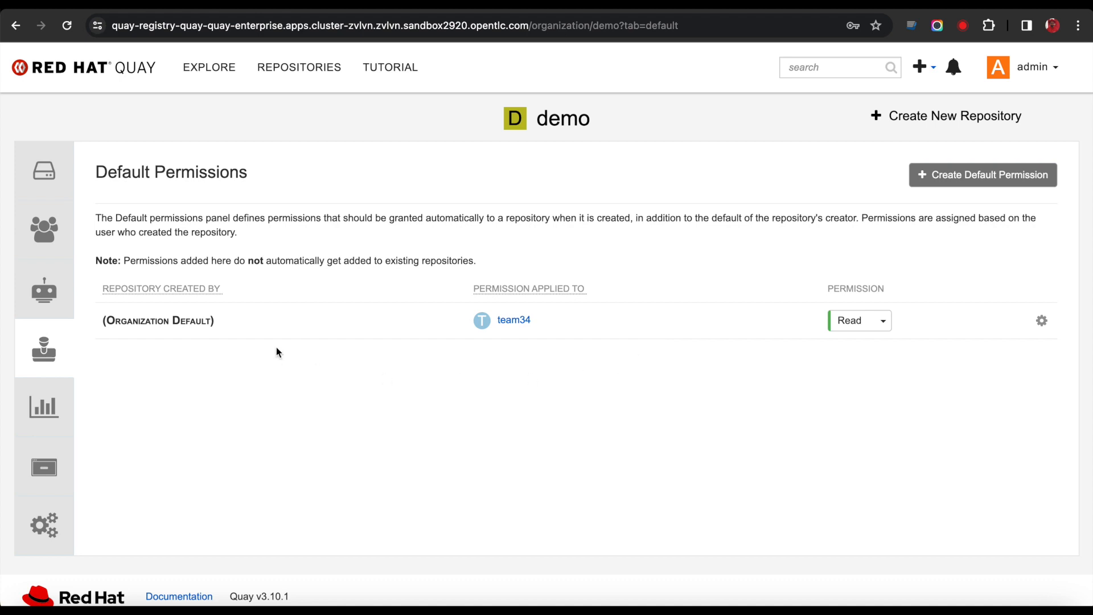
Review the note about existing repositories and check the user and robot permissions of the centos-mirror repository
left_click_drag(96, 259, 476, 265)
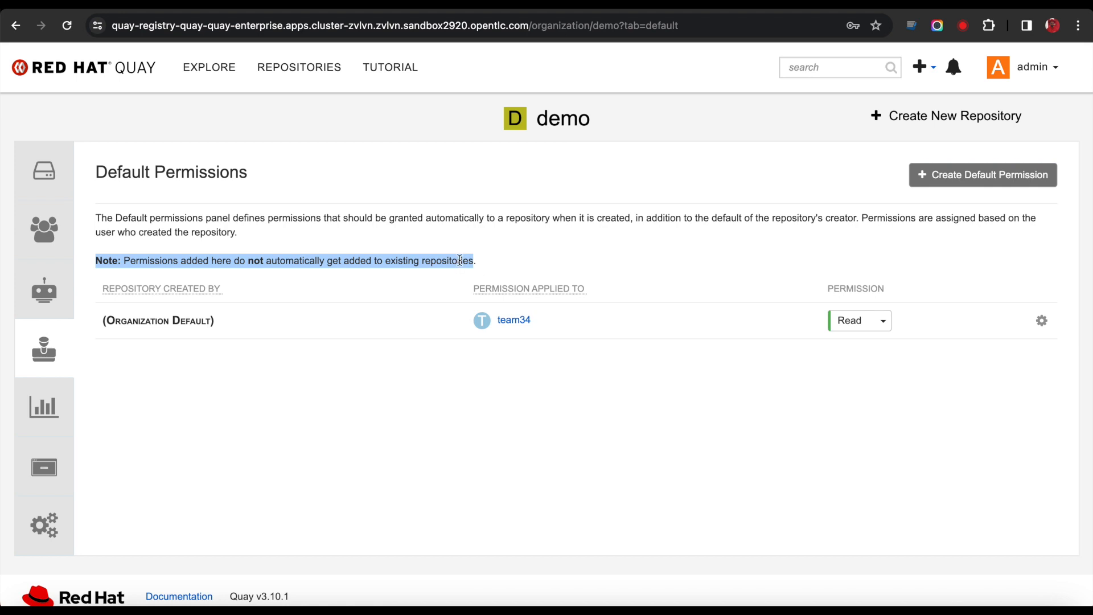
left_click(44, 172)
left_click(176, 285)
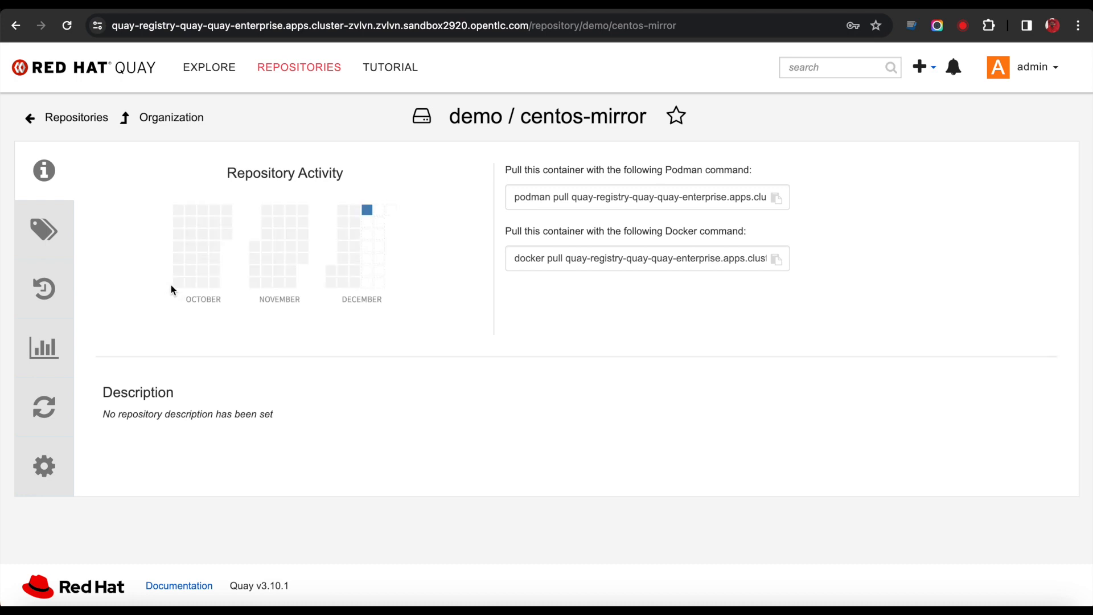
left_click(43, 466)
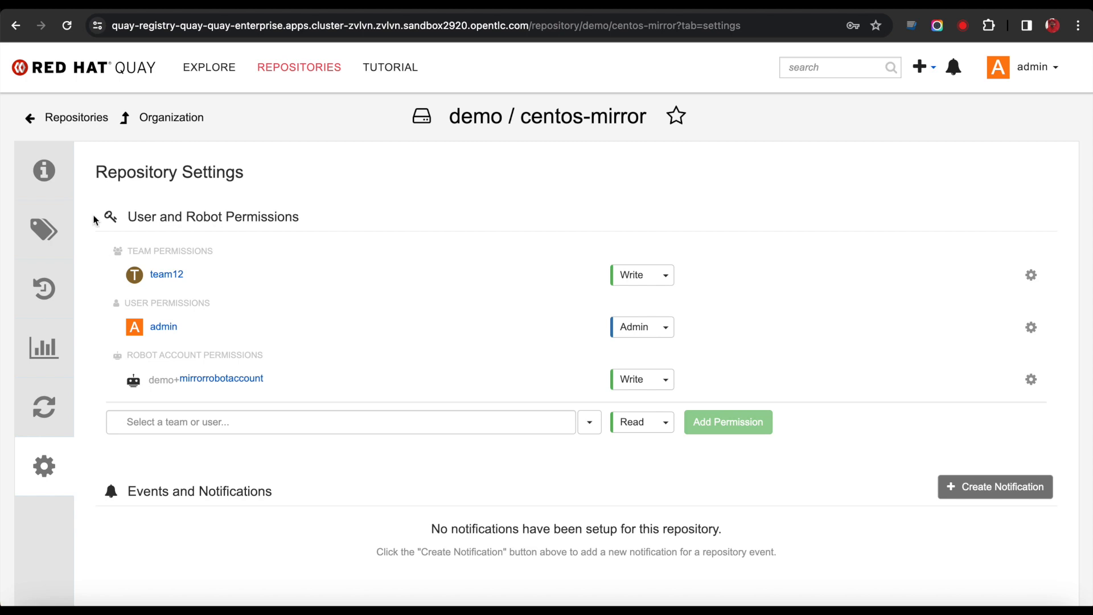
Create a private repository named demorepo in the demo organization
left_click(169, 119)
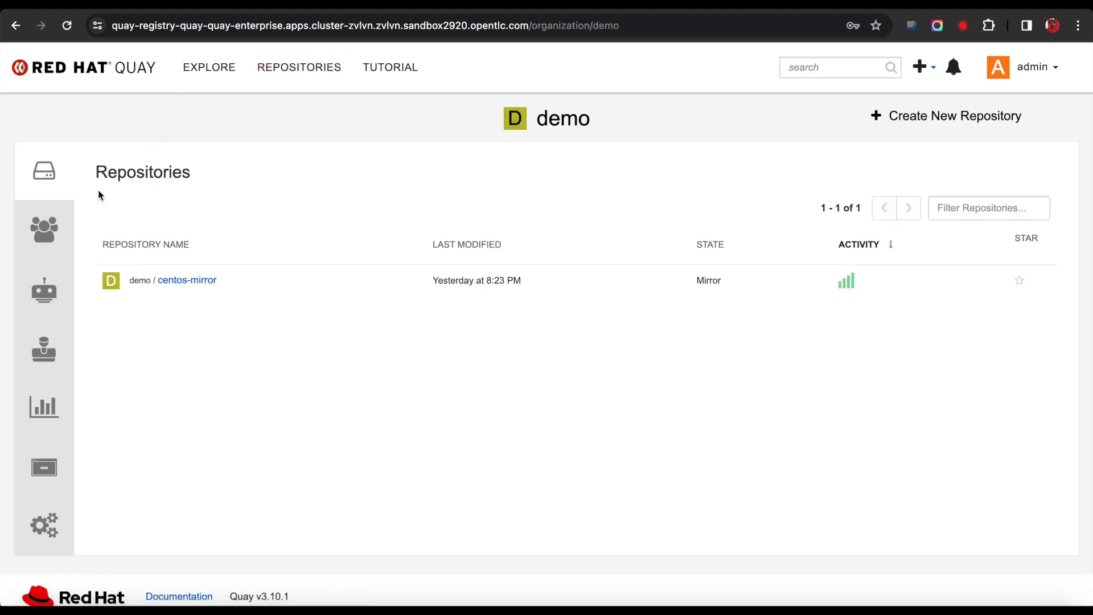
left_click(916, 122)
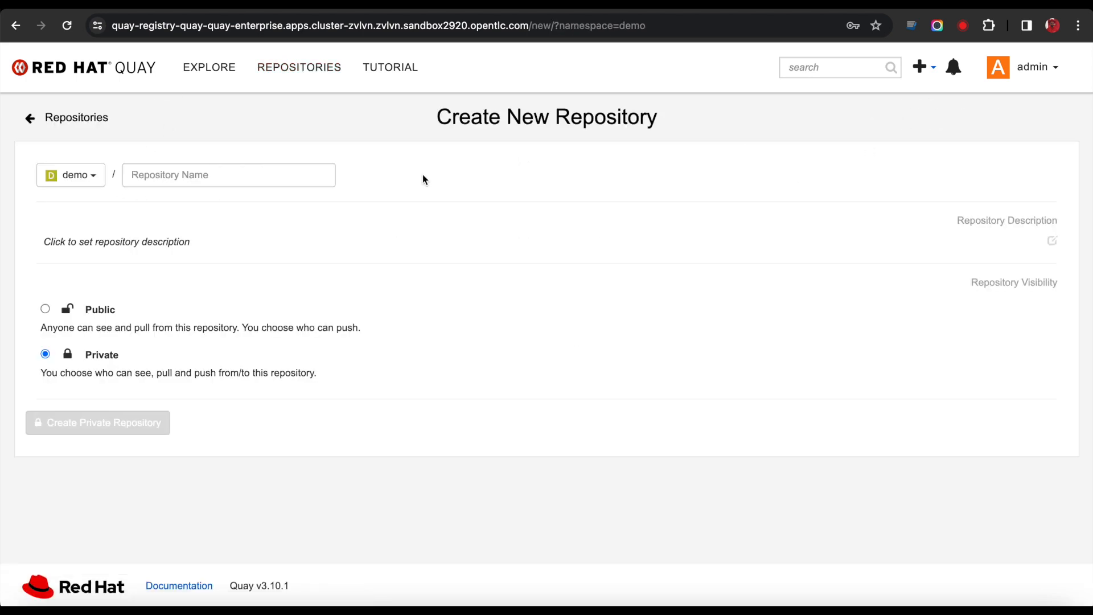
left_click(282, 172)
type("demorepo")
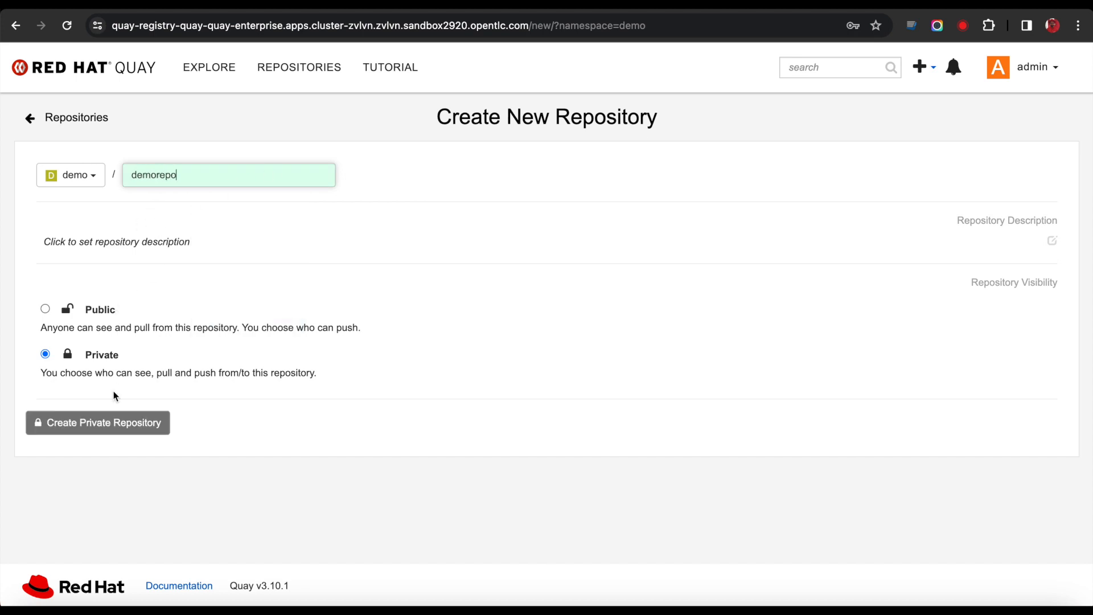
left_click(93, 426)
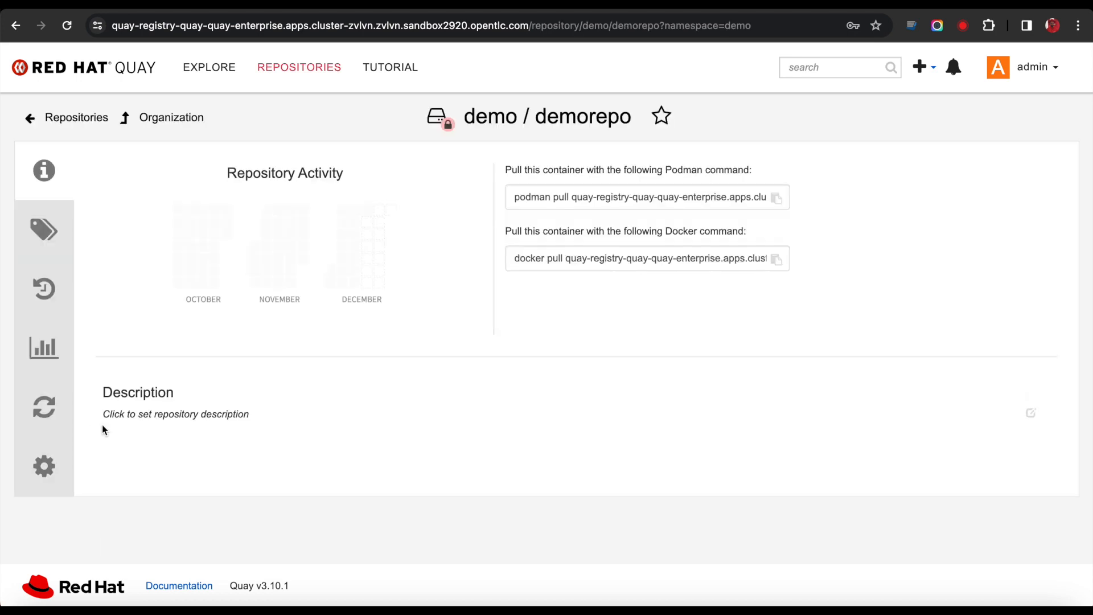
Check the permissions applied to demorepo and review the demo organization's team list
left_click(35, 467)
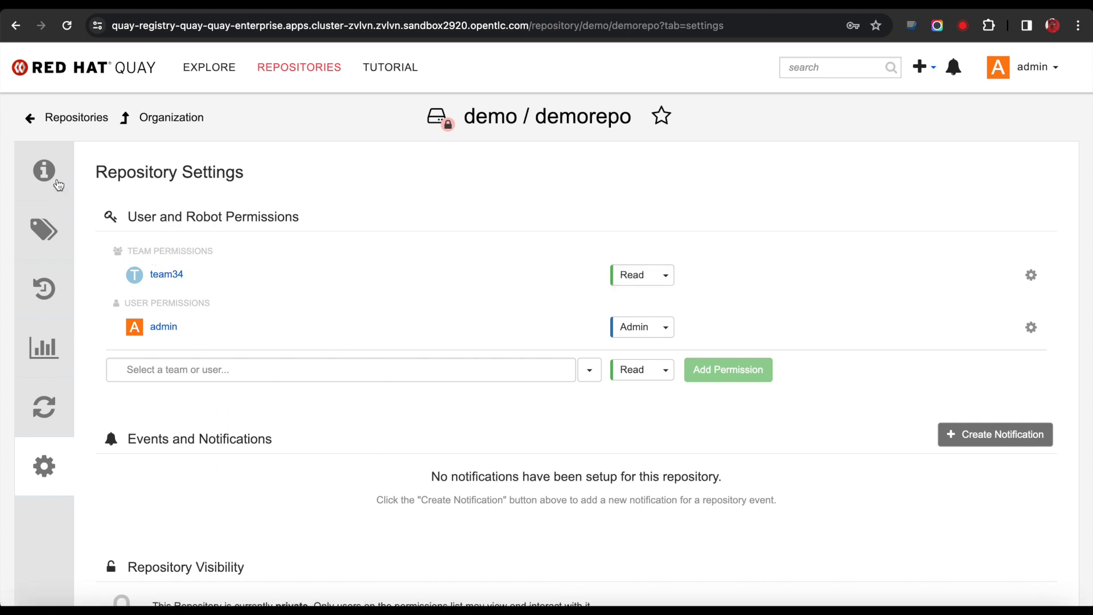
left_click(177, 117)
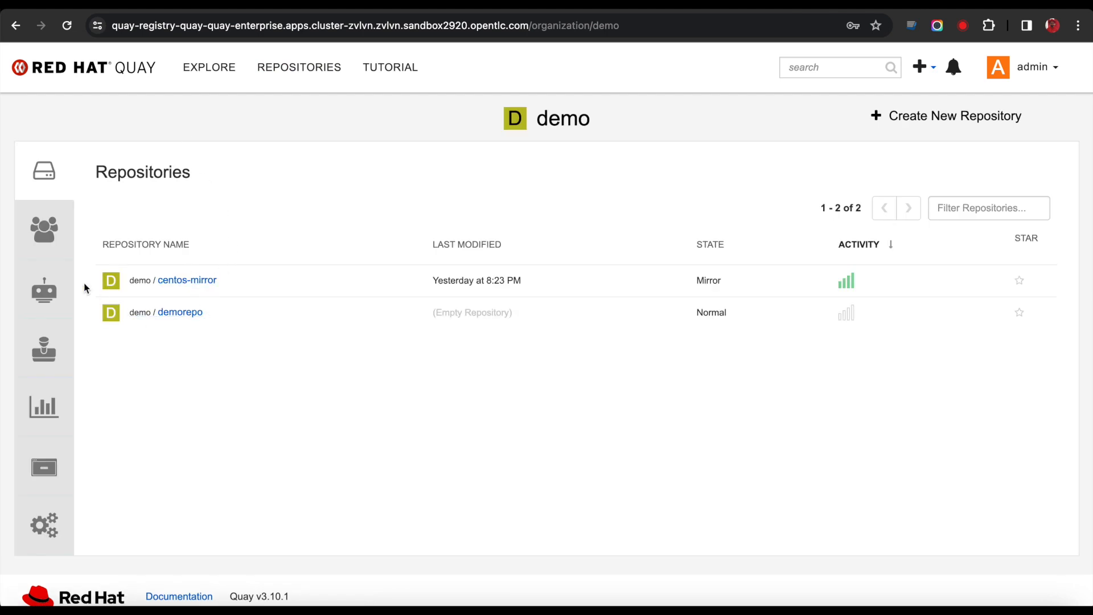
left_click(50, 238)
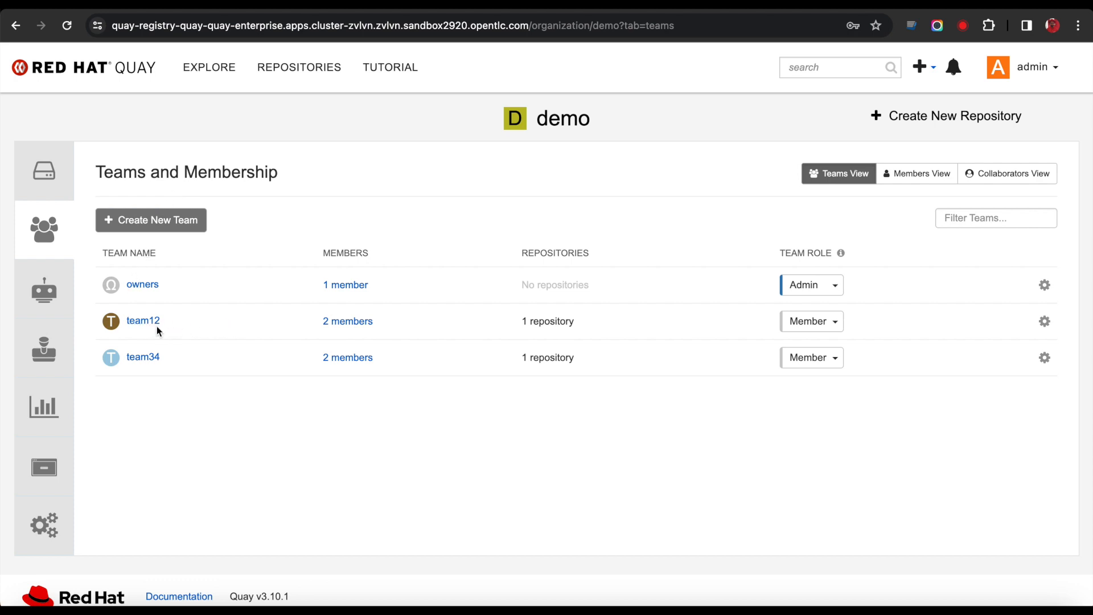
Add a default permission giving the quayadmin user Admin access to repositories created by anyone in the demo organization
left_click(47, 348)
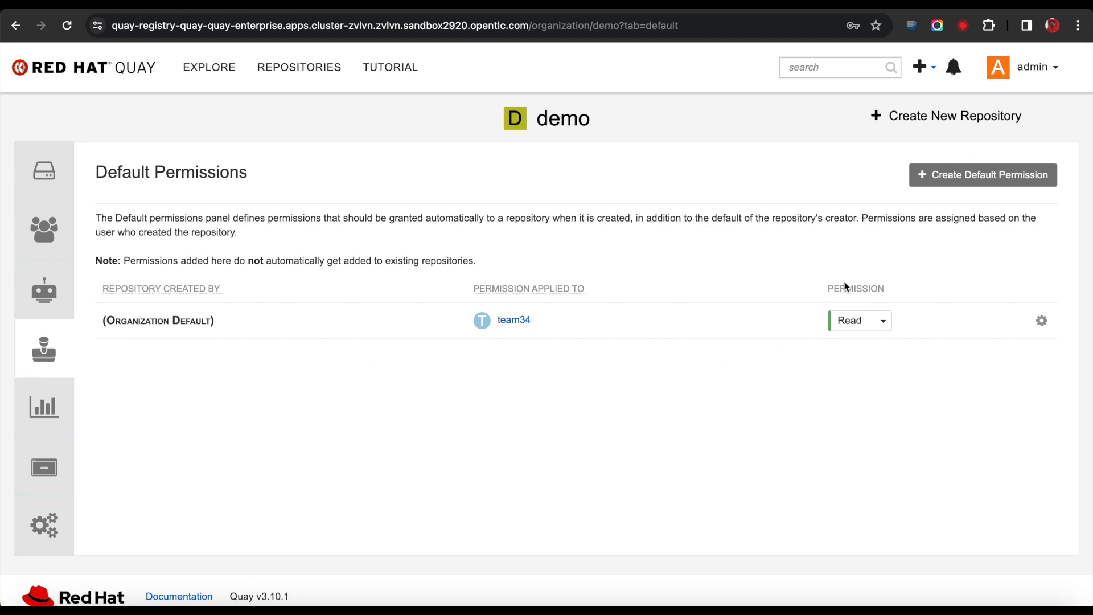
left_click(970, 180)
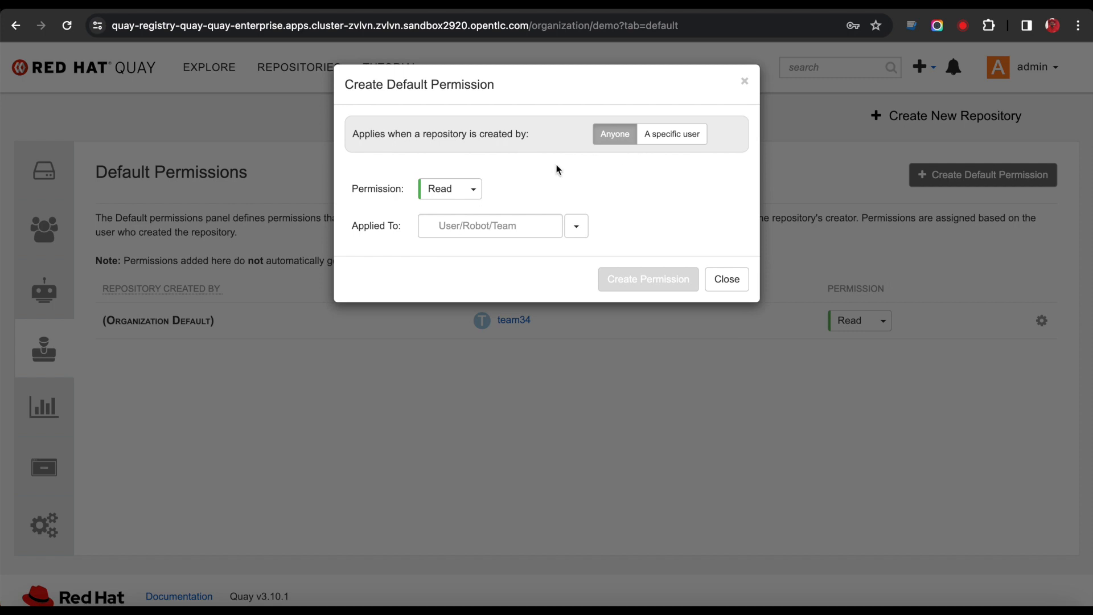
left_click(468, 231)
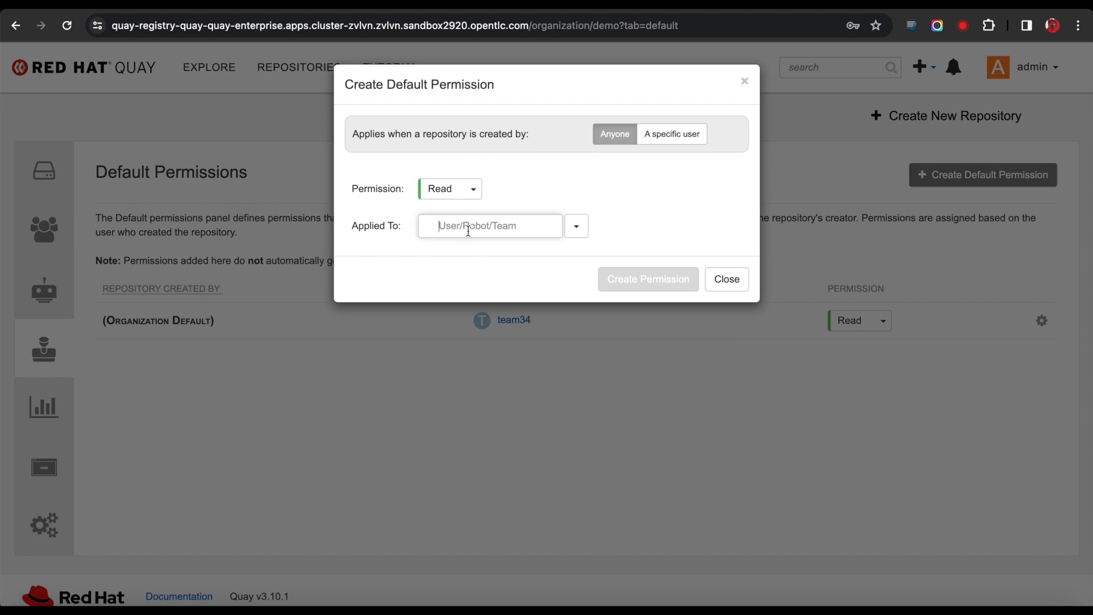
type("quayadmin")
left_click(466, 250)
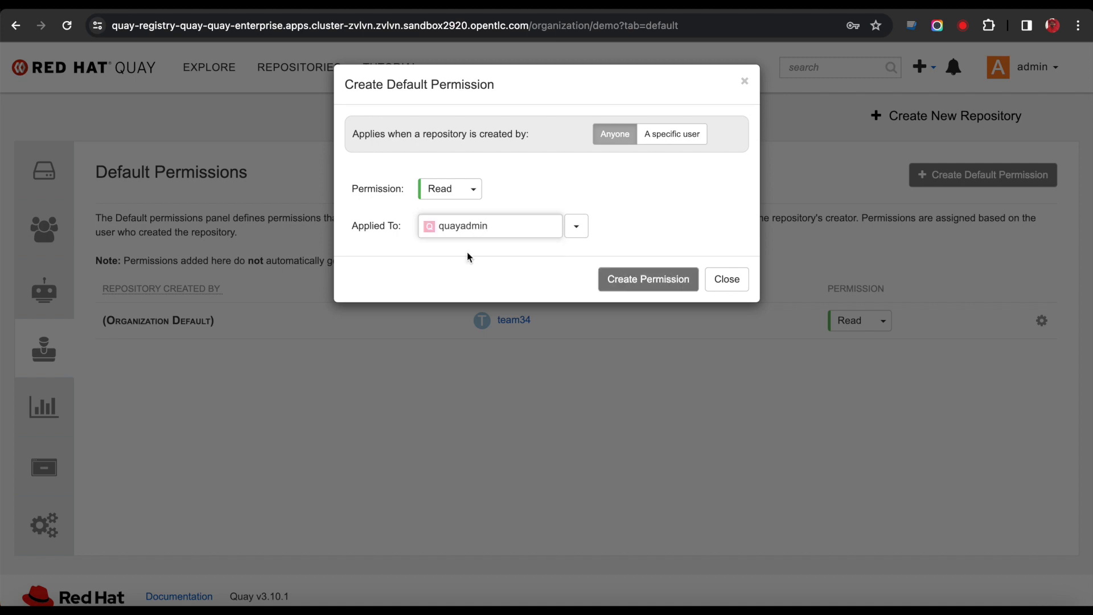
left_click(464, 189)
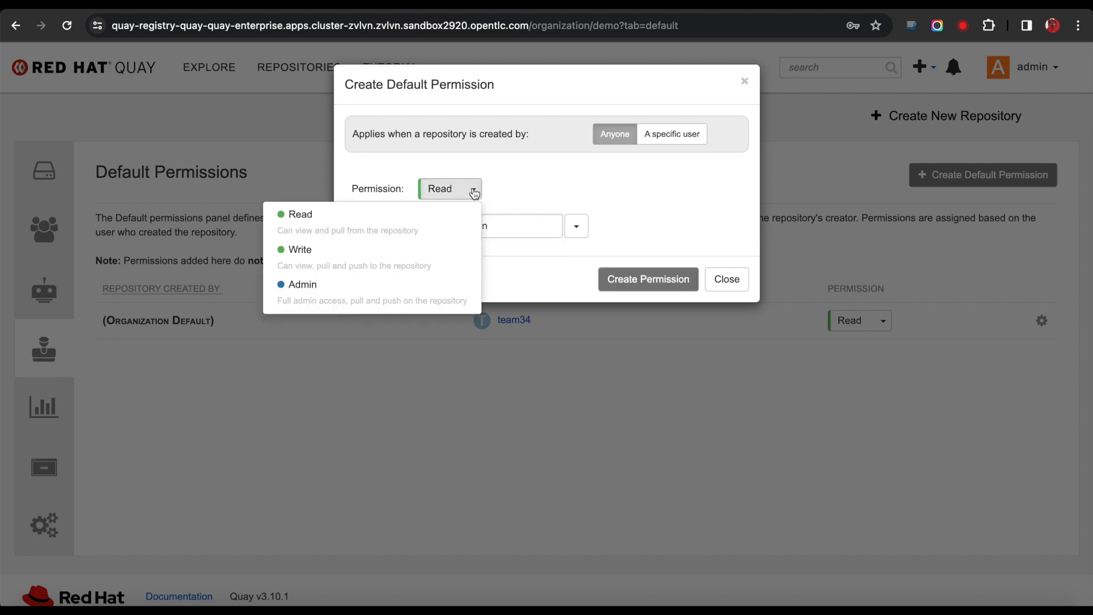
left_click(347, 286)
left_click(652, 279)
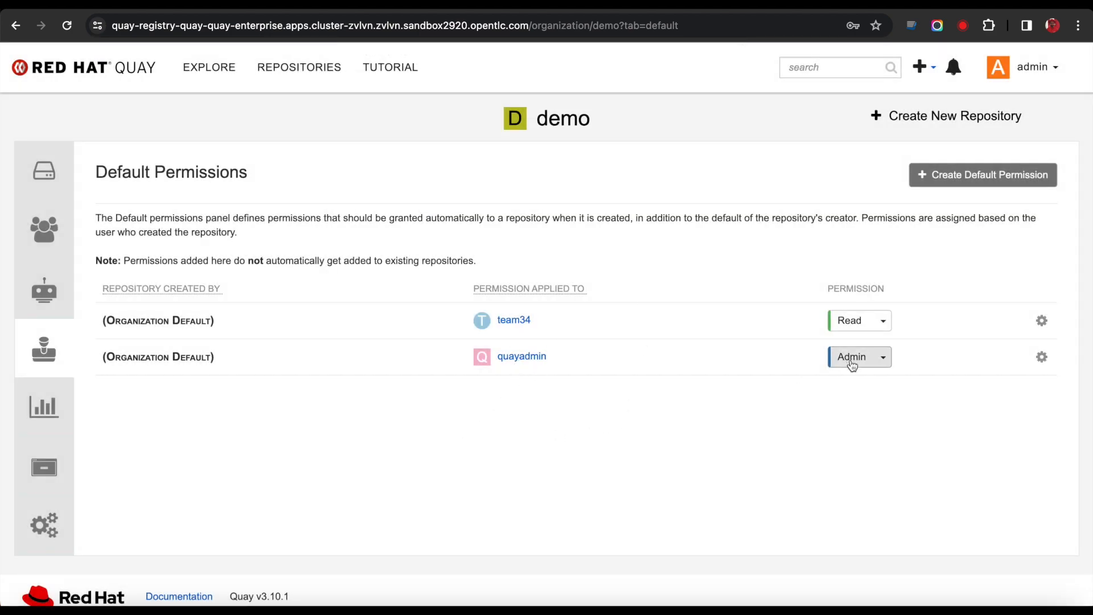
Check the user and team permissions in the settings of the existing centos-mirror and demorepo repositories
left_click(52, 174)
left_click(185, 279)
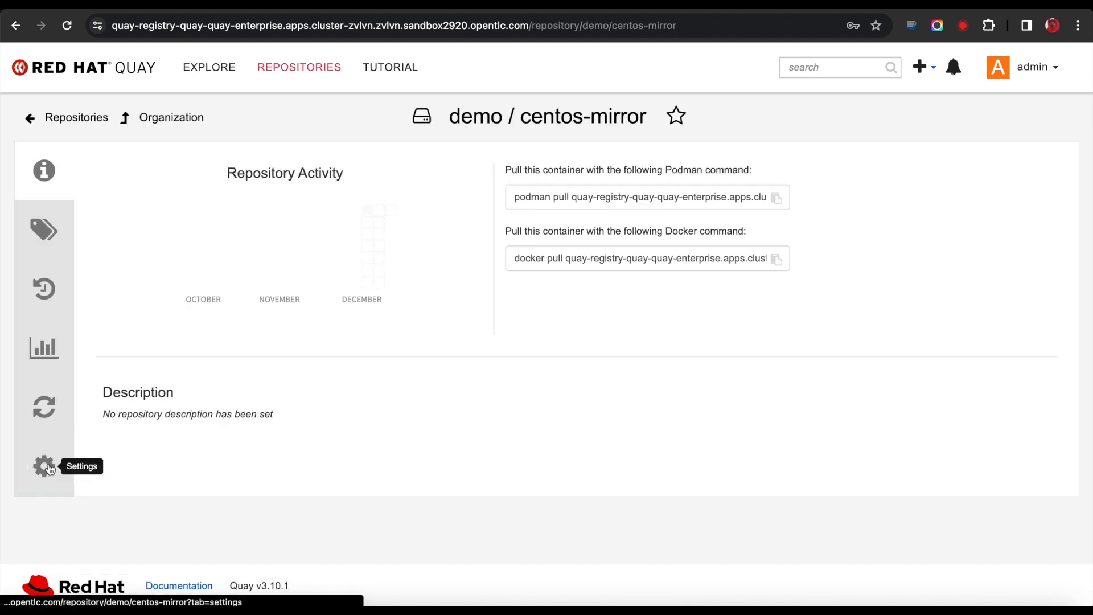
left_click(44, 464)
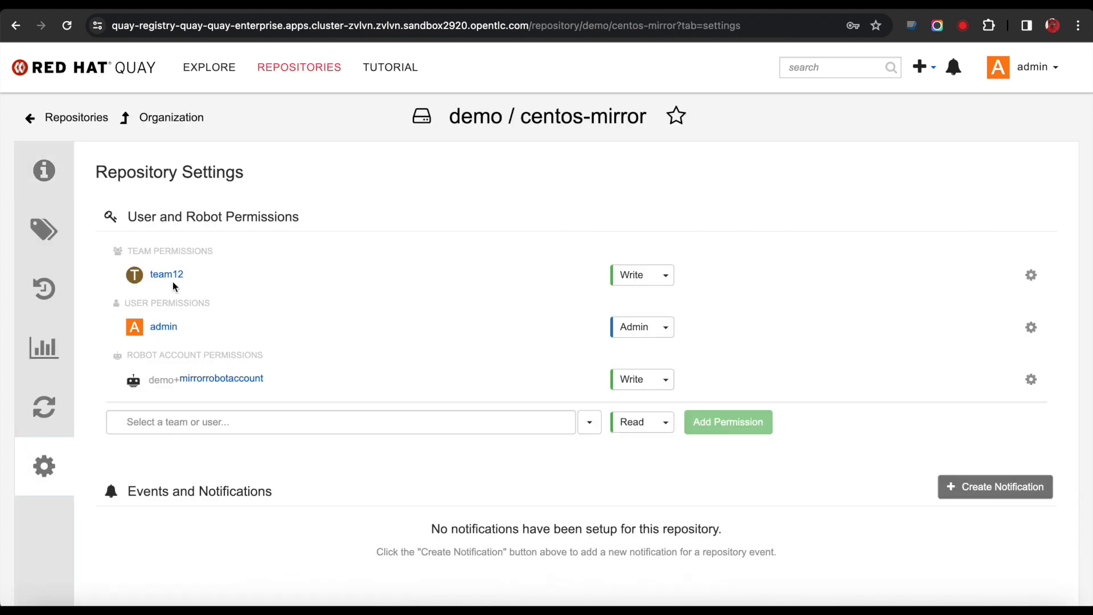
left_click(171, 118)
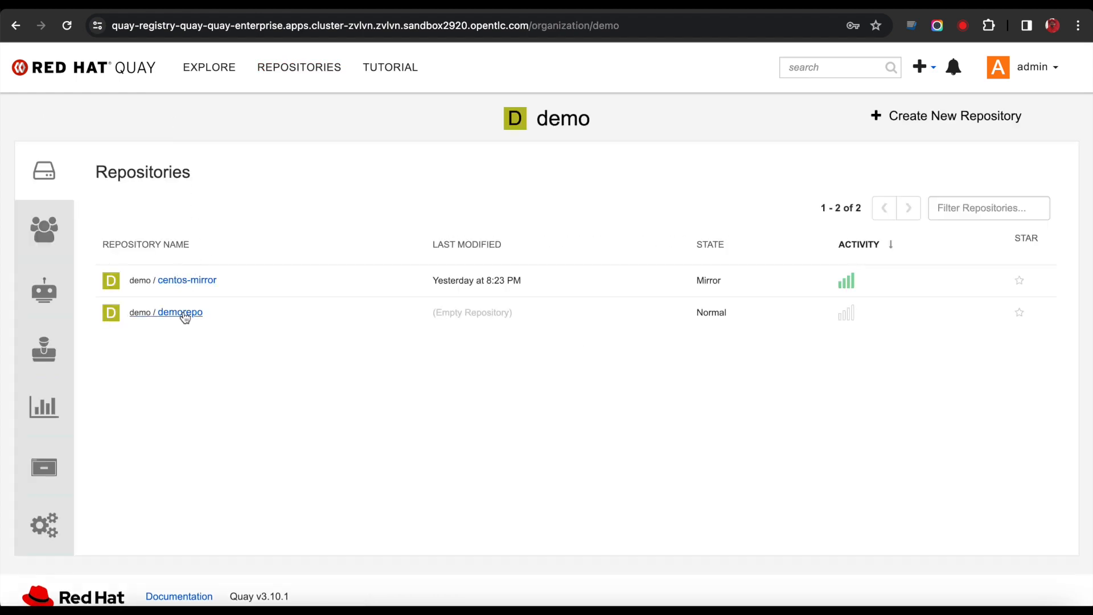
left_click(188, 313)
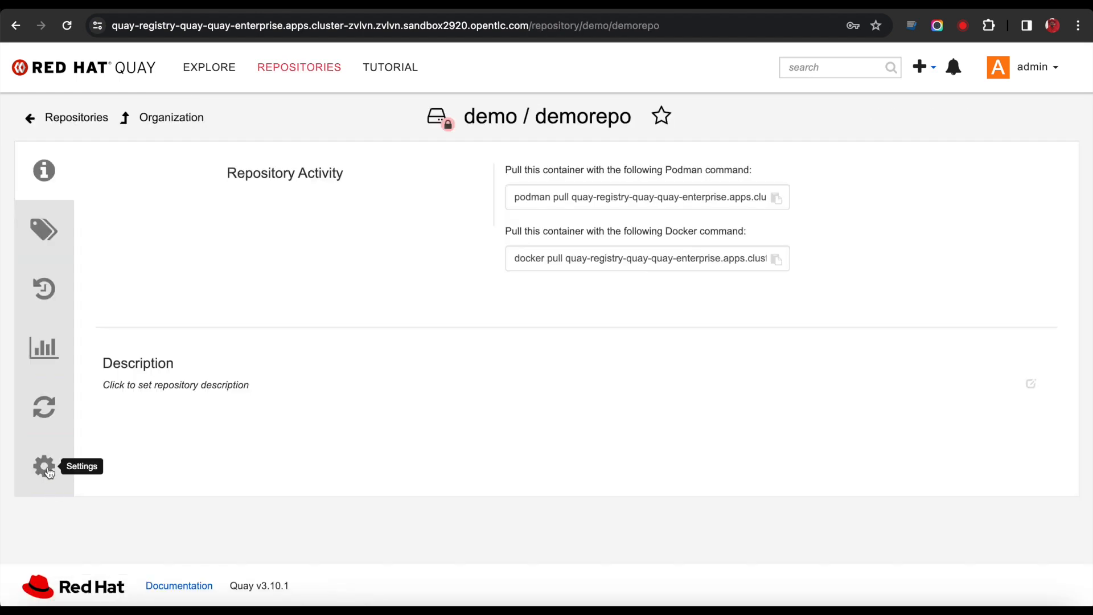
left_click(44, 466)
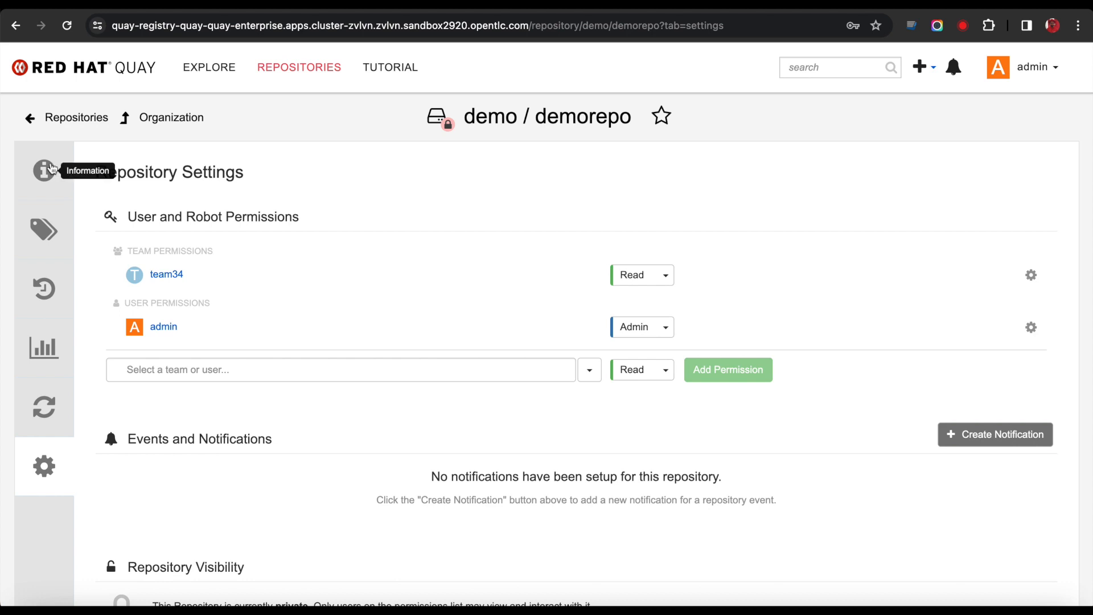
Create a private repository named anotherrepo in the demo organization and open its permission settings
left_click(172, 119)
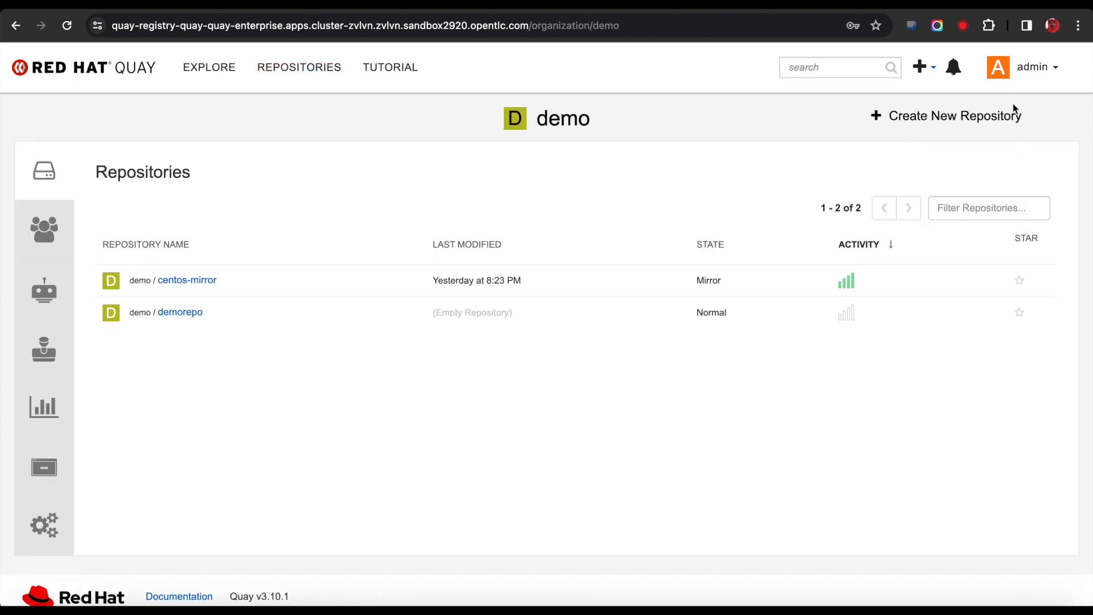
left_click(989, 122)
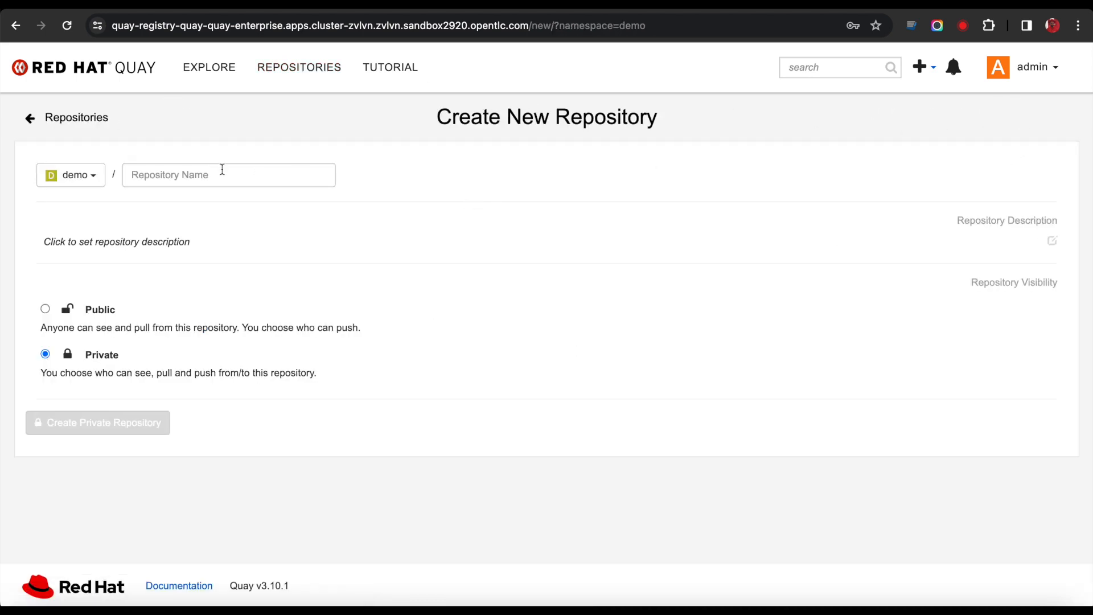
left_click(216, 179)
type("a")
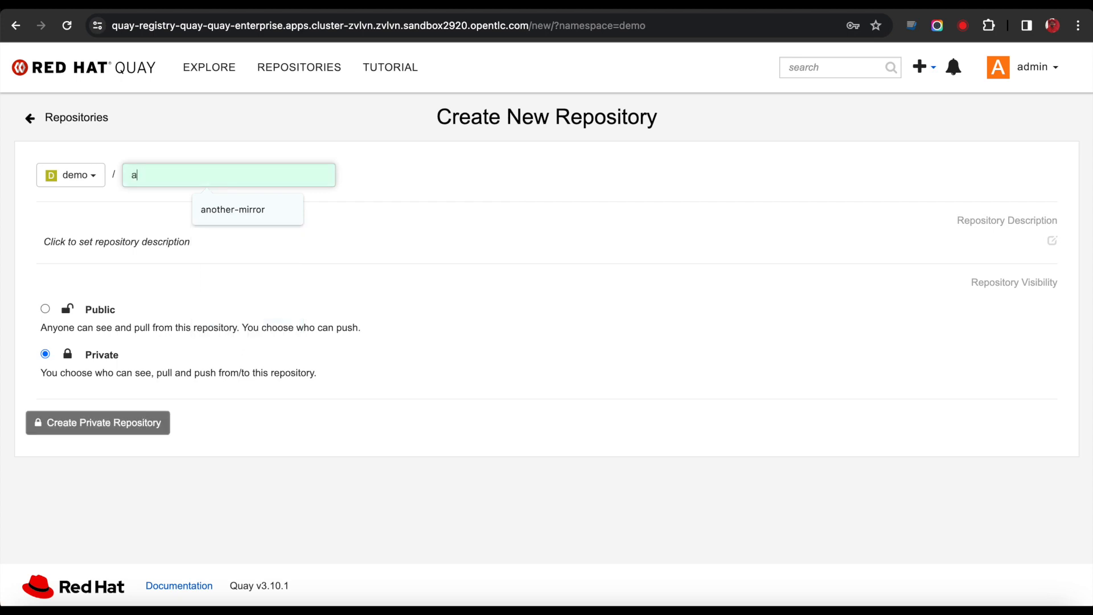
type("notherrepo")
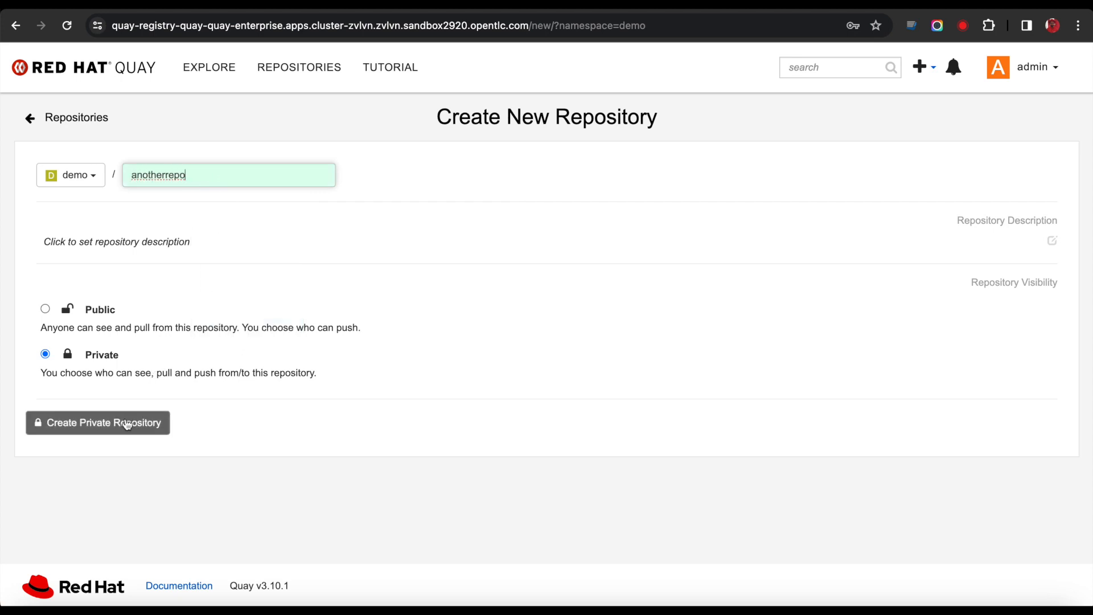
left_click(126, 422)
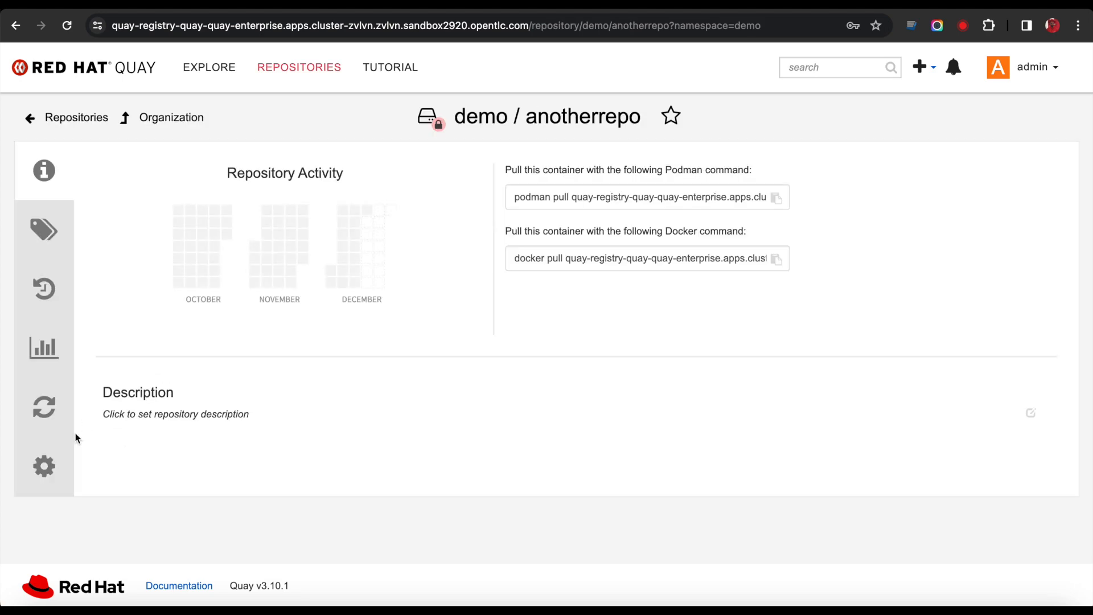
left_click(44, 466)
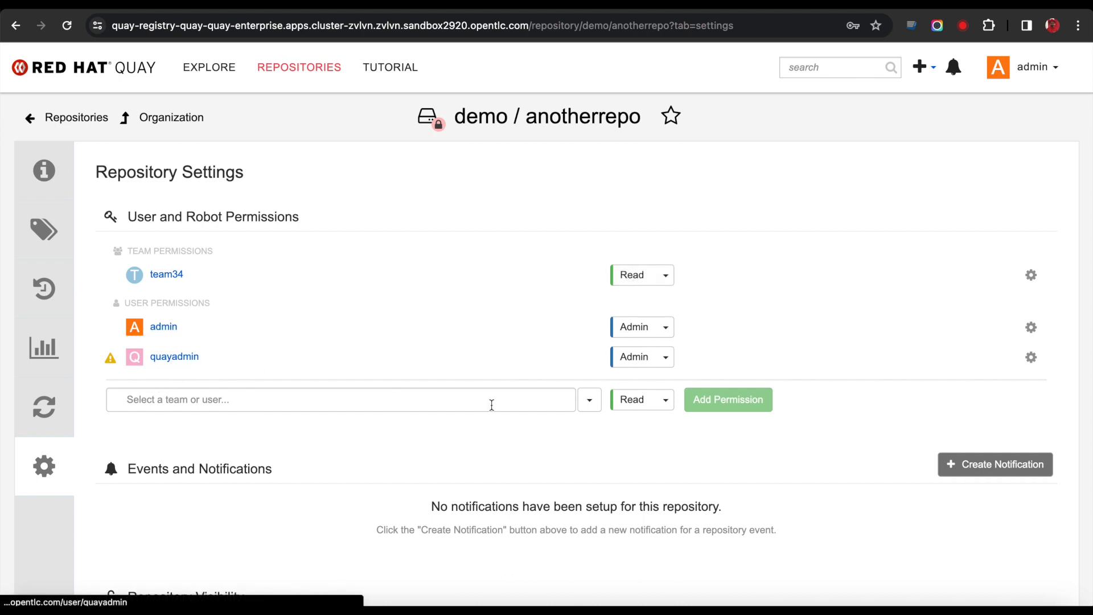
Create a robot account named adminrobotaccount in the demo organization without a description
mouse_move(110, 361)
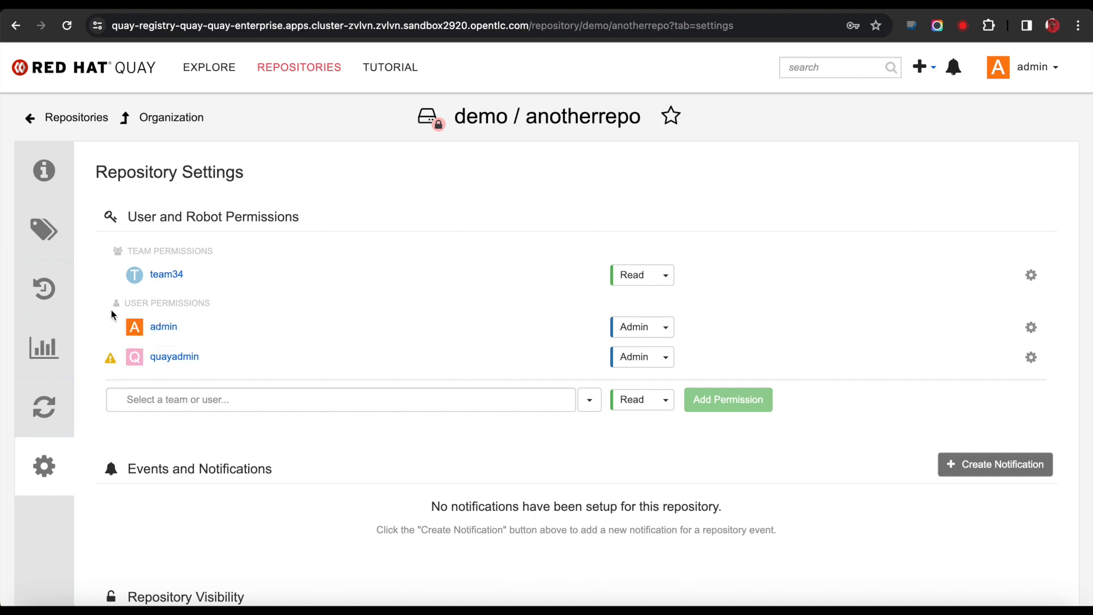
left_click(155, 117)
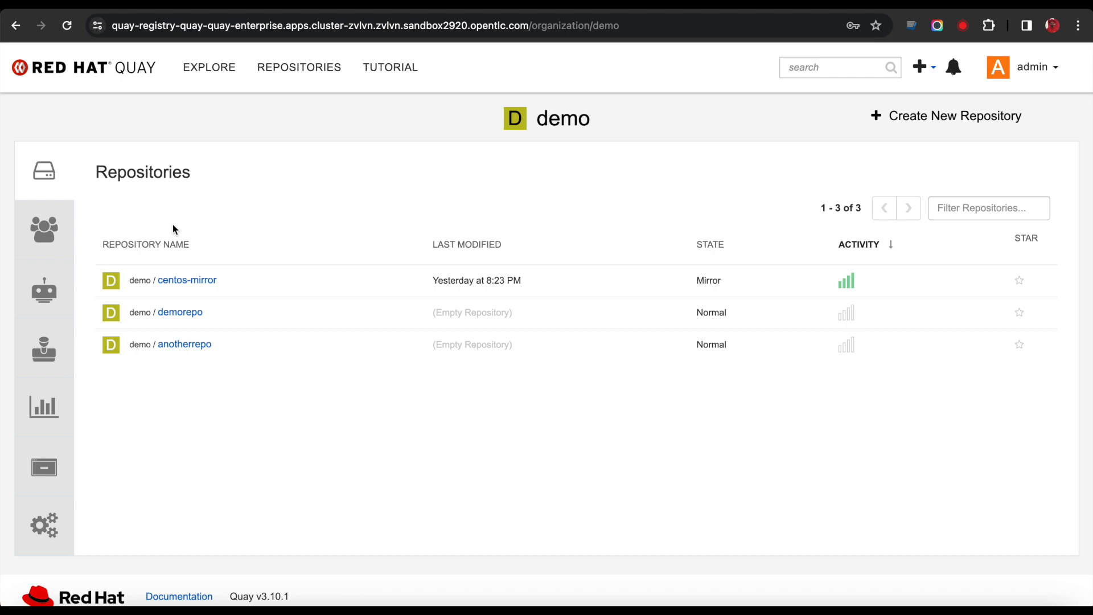
left_click(47, 301)
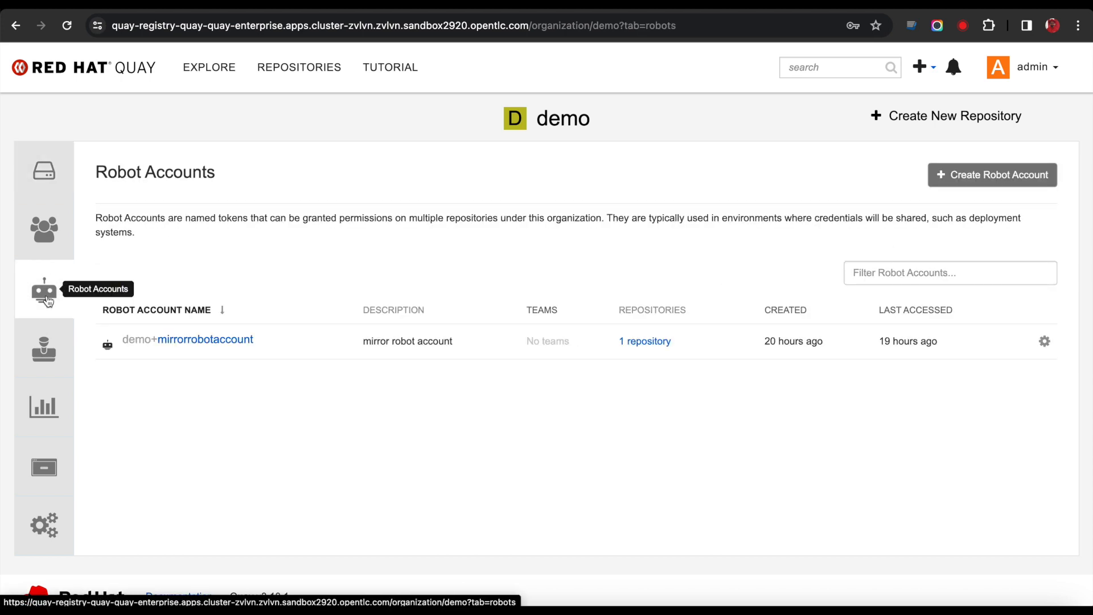
left_click(997, 176)
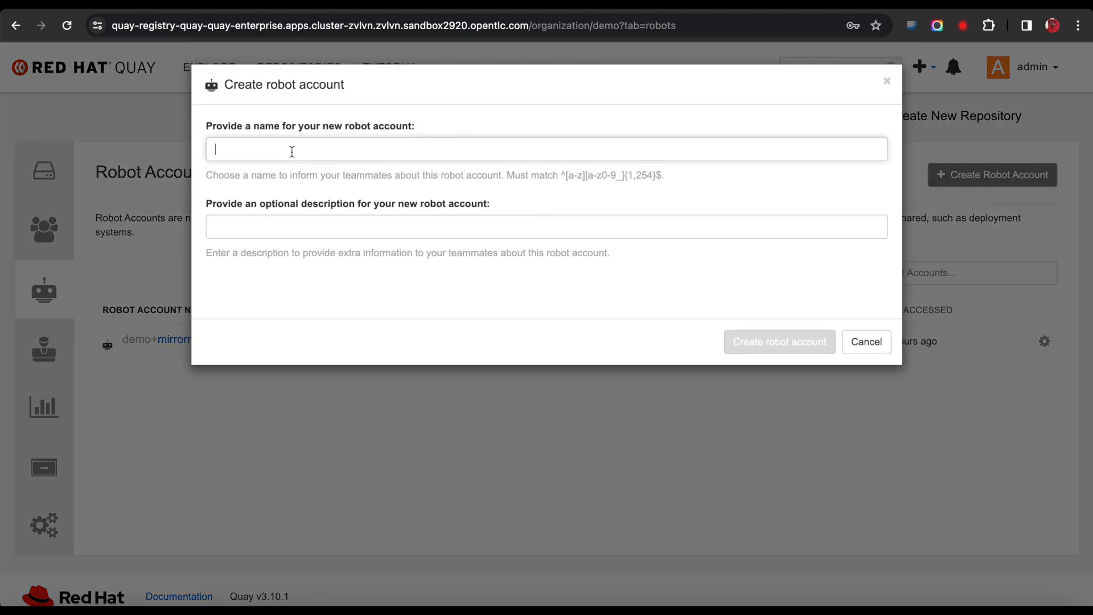
type("adminrobotaccount")
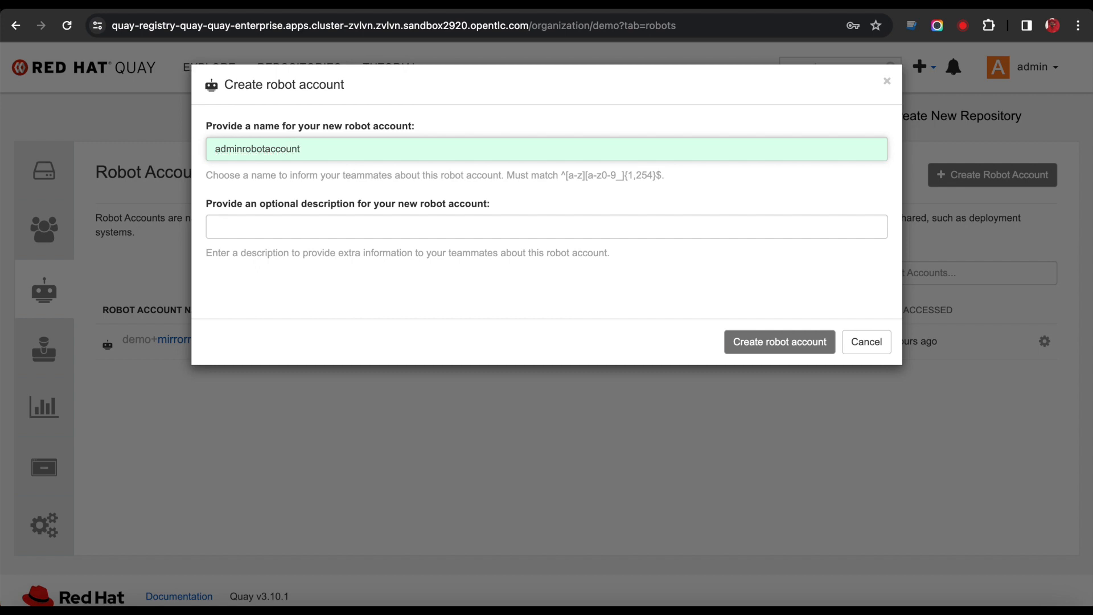
key("shift+Tab")
left_click(297, 148)
left_click(775, 341)
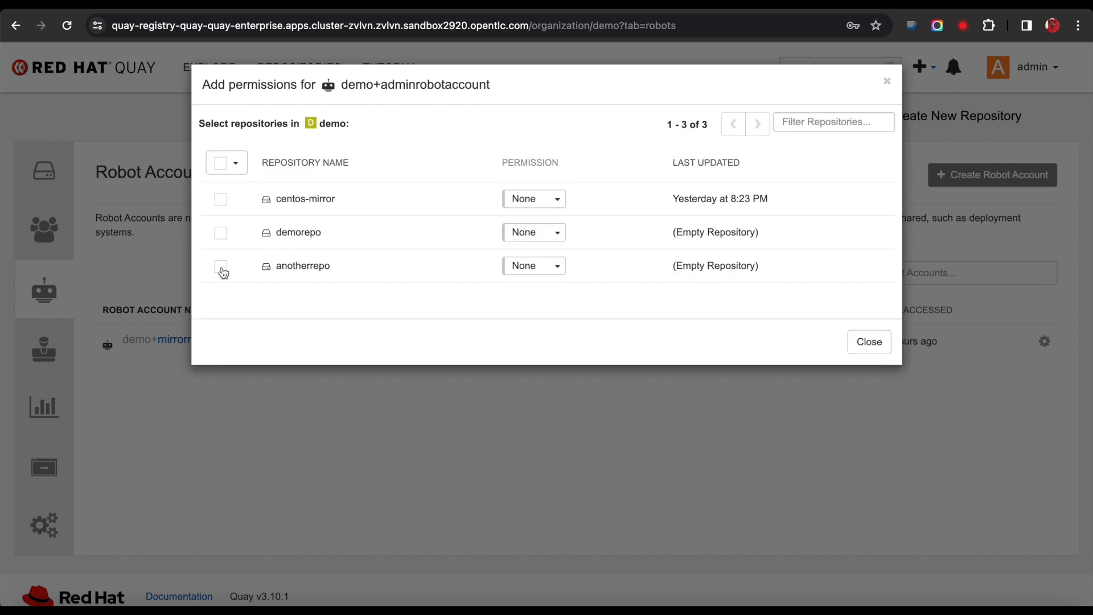
Grant the new robot account Admin permission on the centos-mirror, demorepo and anotherrepo repositories
left_click(556, 200)
scroll(456, 268, "down", 1)
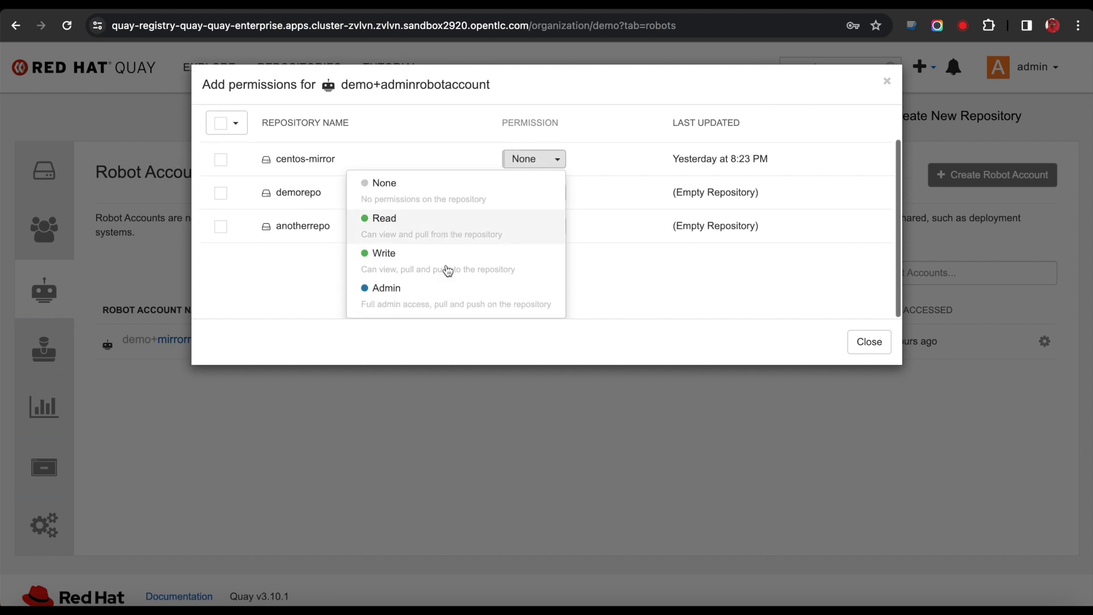
left_click(420, 286)
left_click(538, 238)
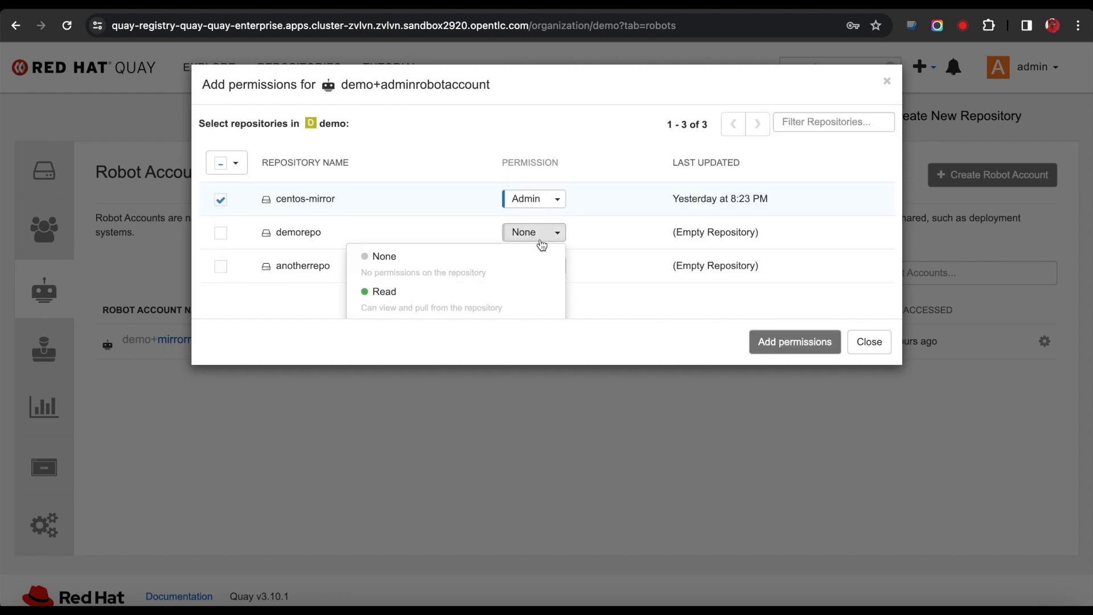
scroll(471, 308, "down", 3)
left_click(418, 296)
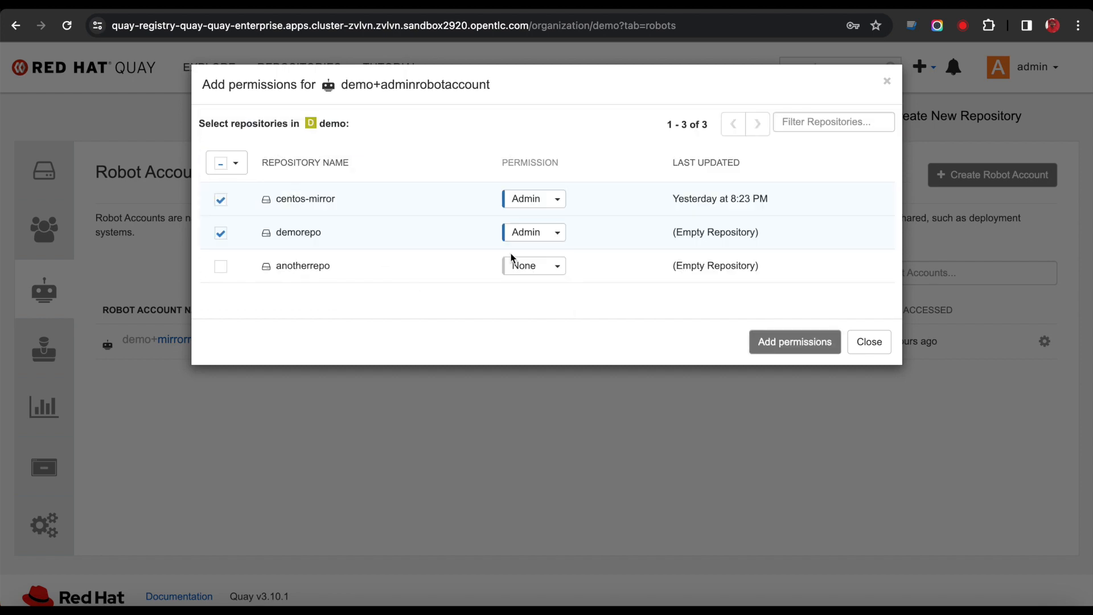
left_click(551, 270)
scroll(549, 271, "down", 2)
left_click(418, 289)
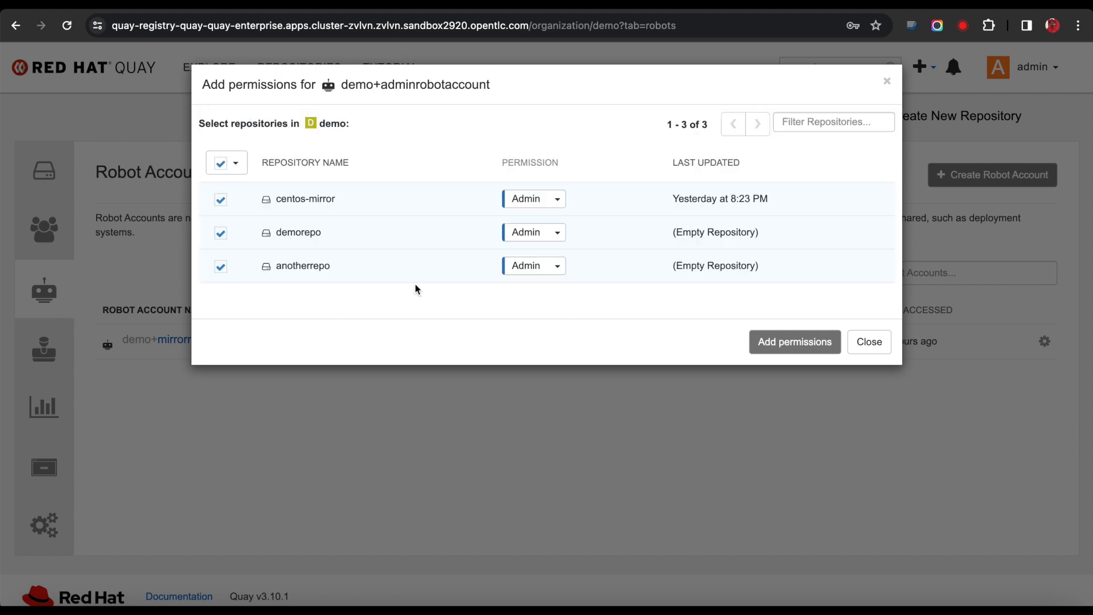
left_click(786, 346)
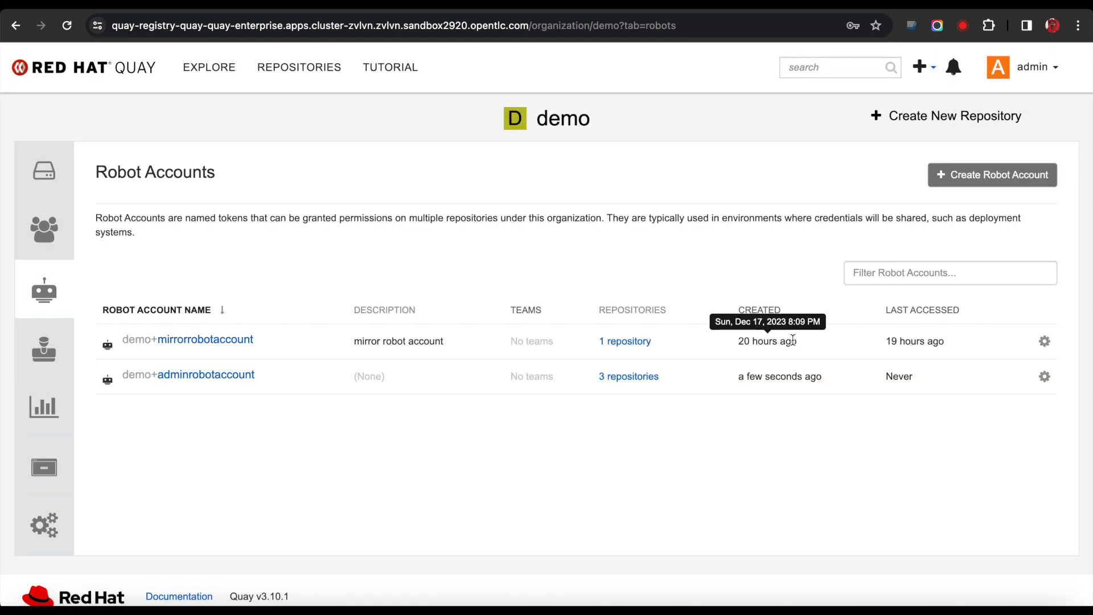
Check the robot account permissions in the settings of the anotherrepo repository
left_click(44, 169)
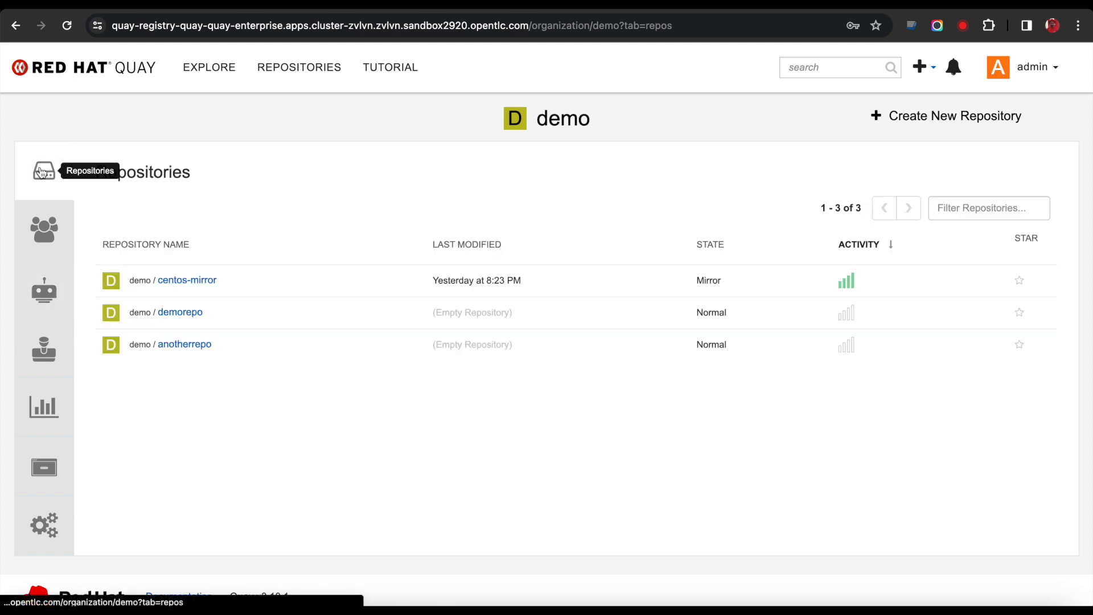
left_click(188, 348)
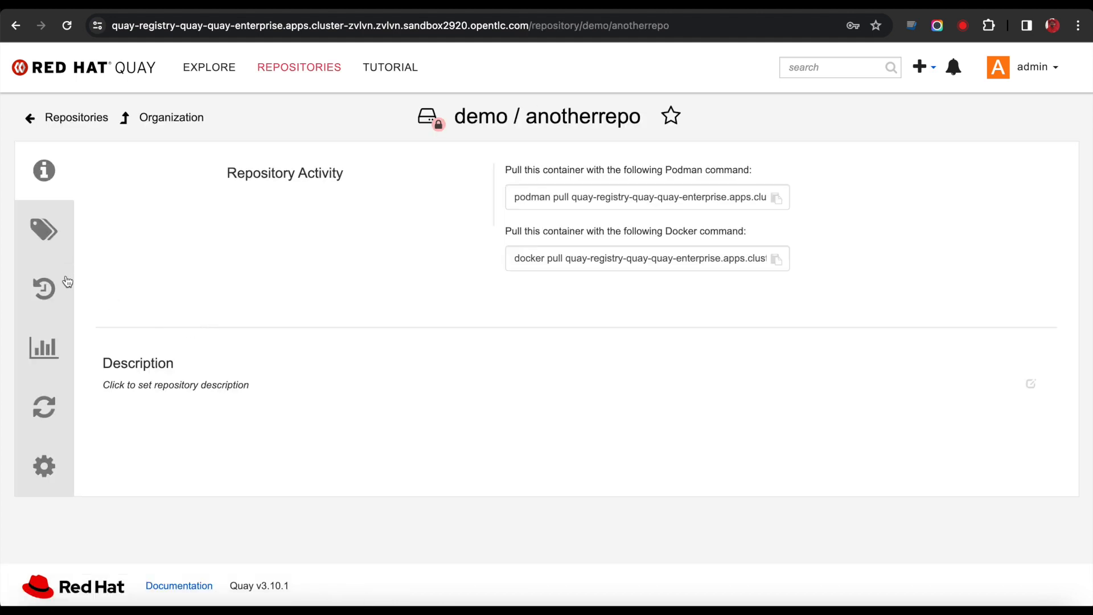
left_click(53, 476)
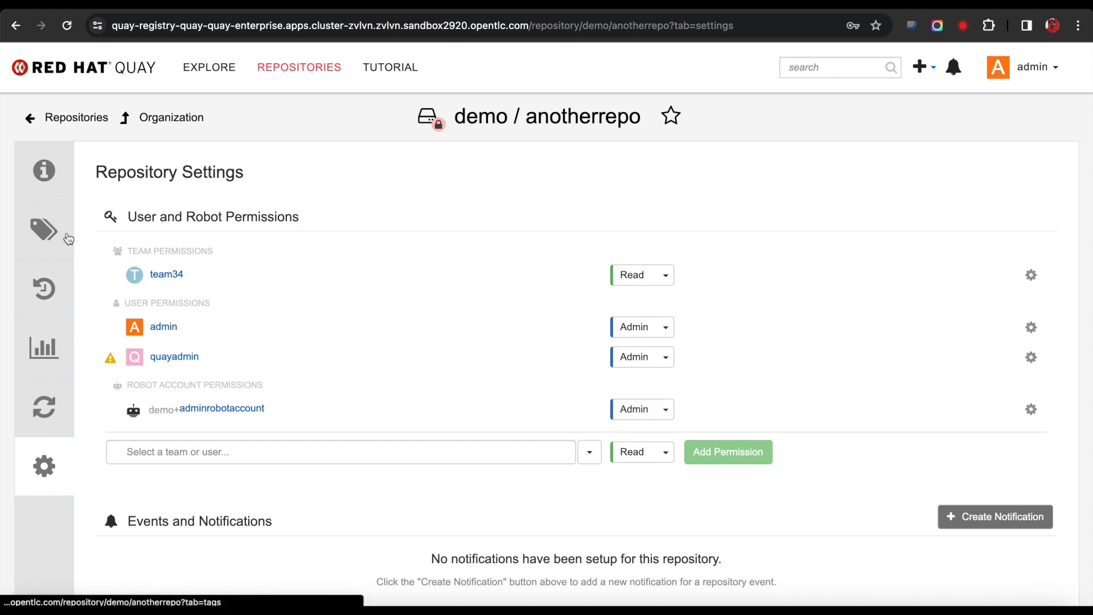
left_click(45, 172)
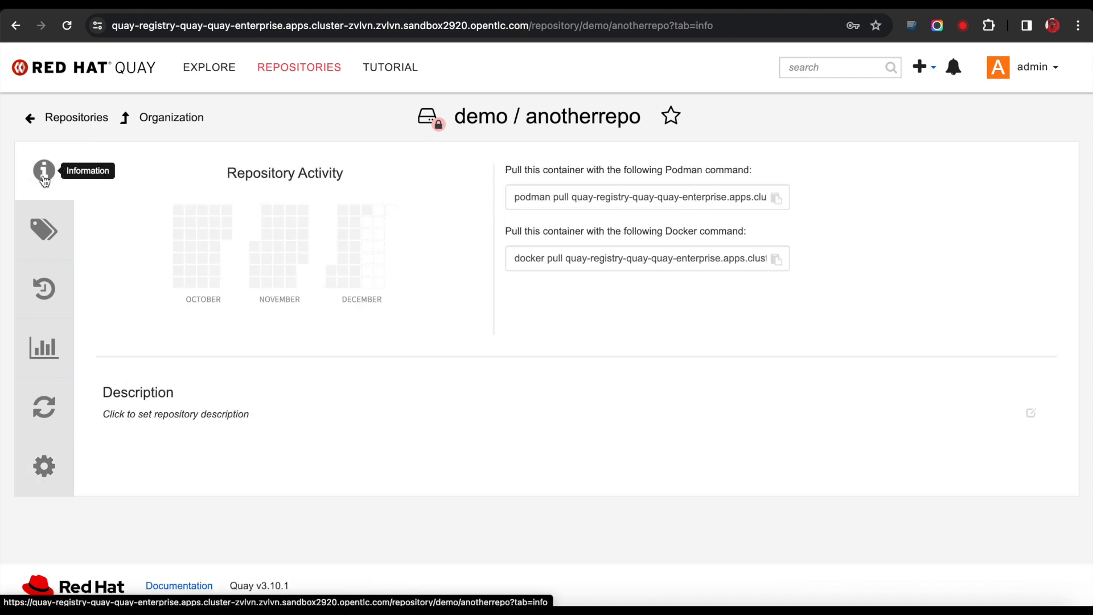
Add a default permission giving demo+adminrobotaccount Admin access to repositories created by anyone, and set quayadmin's default permission to Write
left_click(163, 123)
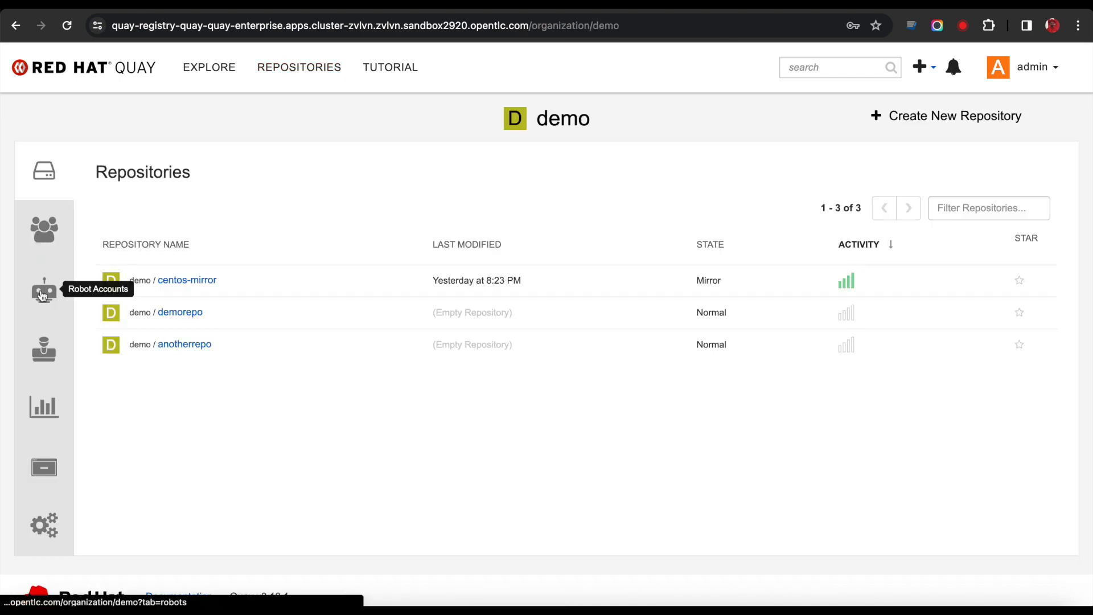
left_click(45, 352)
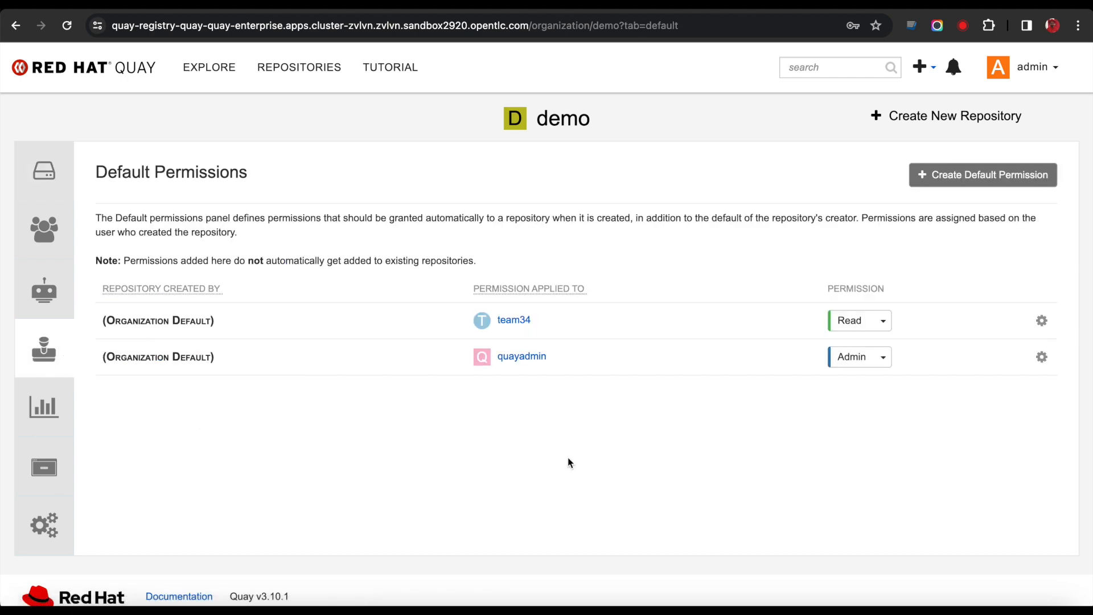
left_click(961, 176)
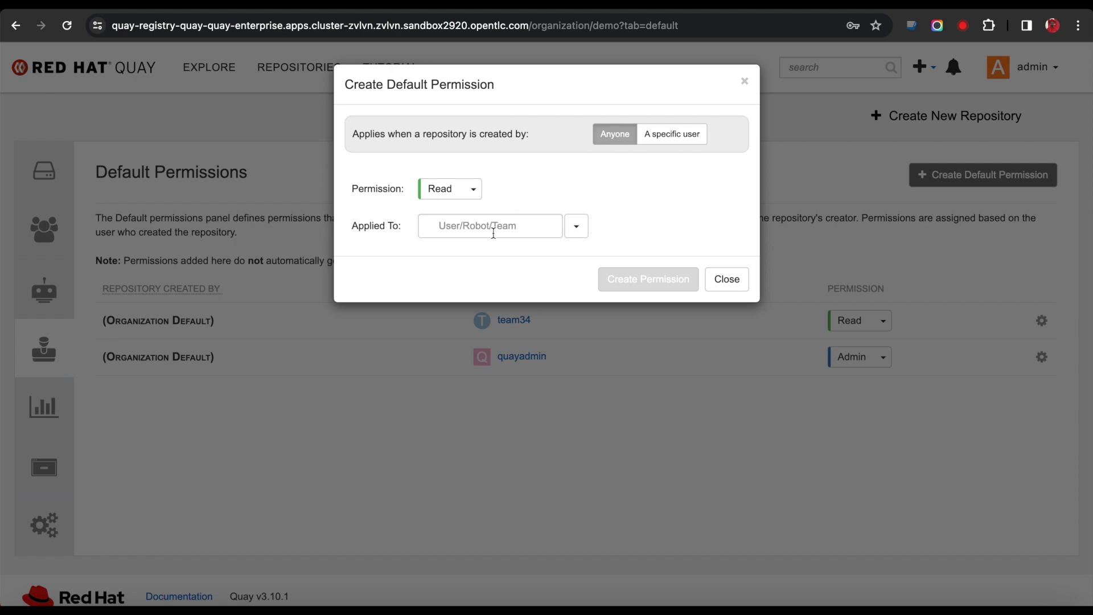
left_click(474, 189)
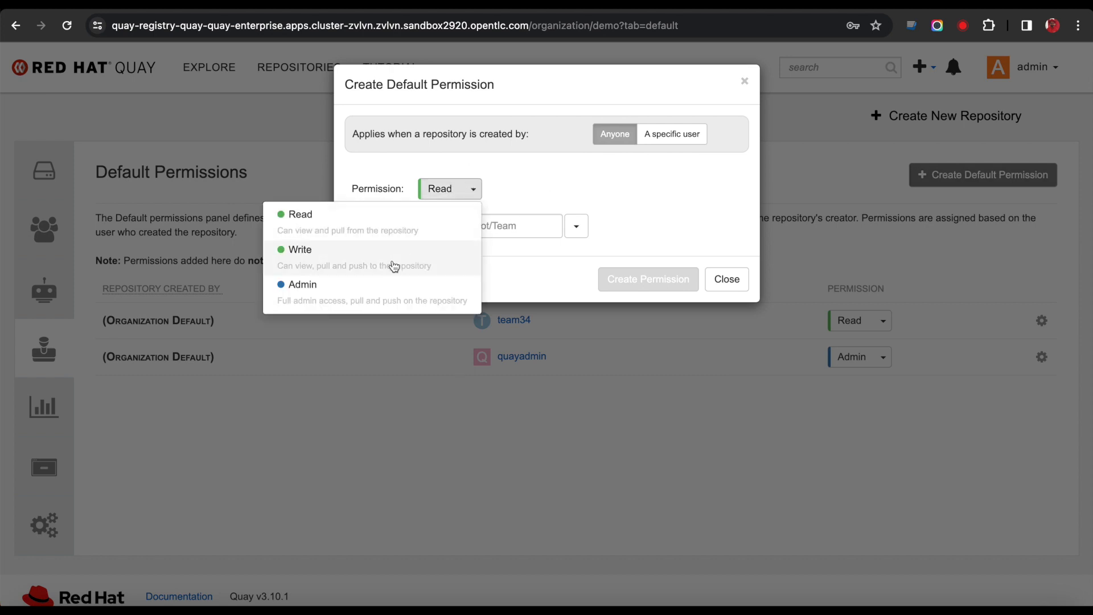
left_click(377, 291)
left_click(453, 229)
type("admin")
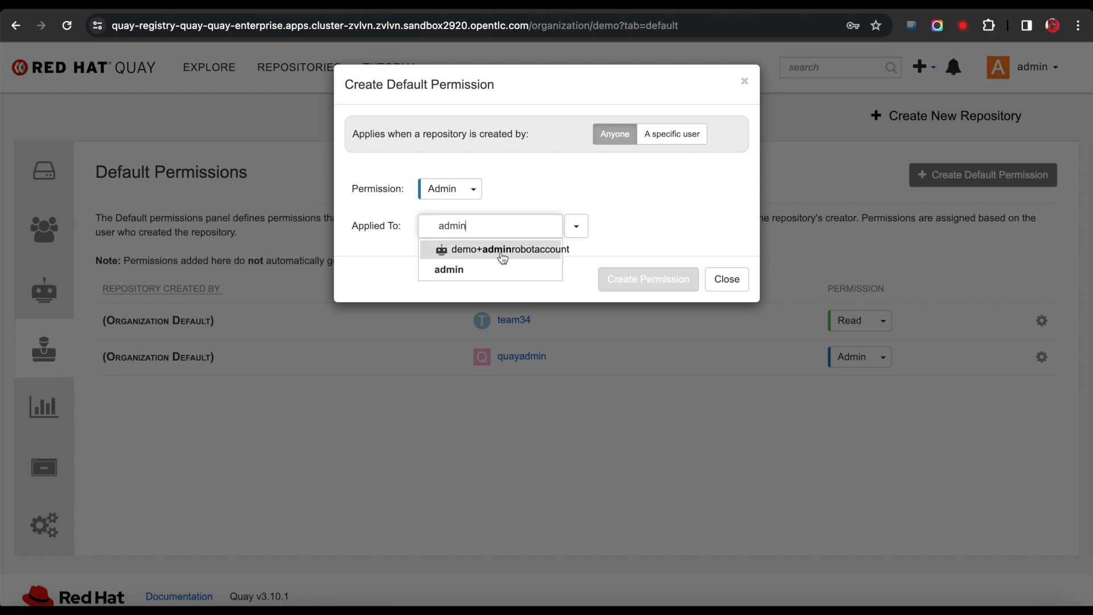
left_click(502, 250)
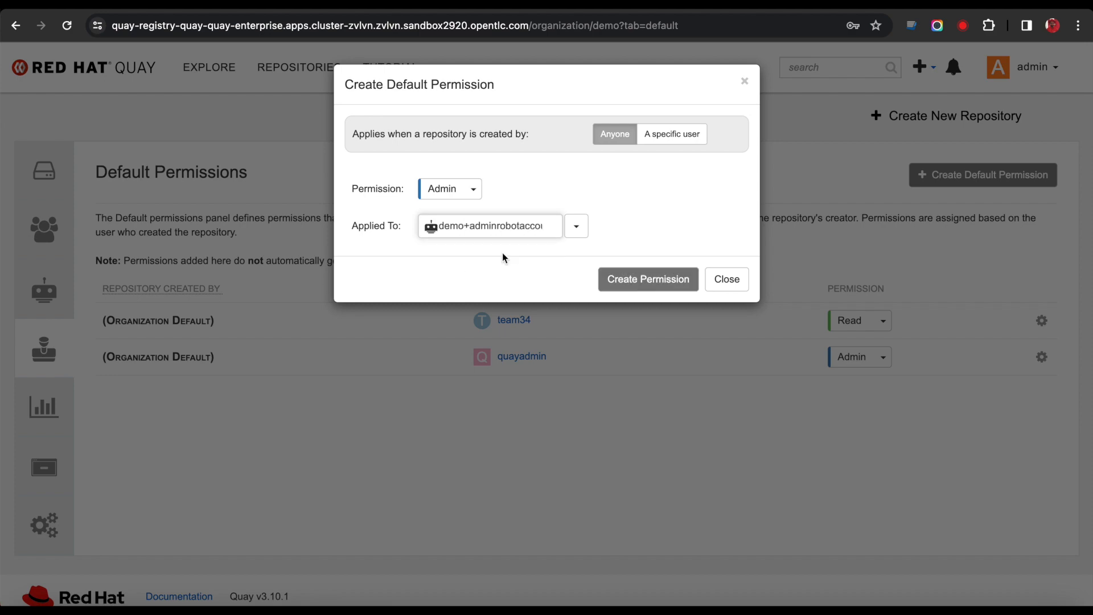
left_click(652, 281)
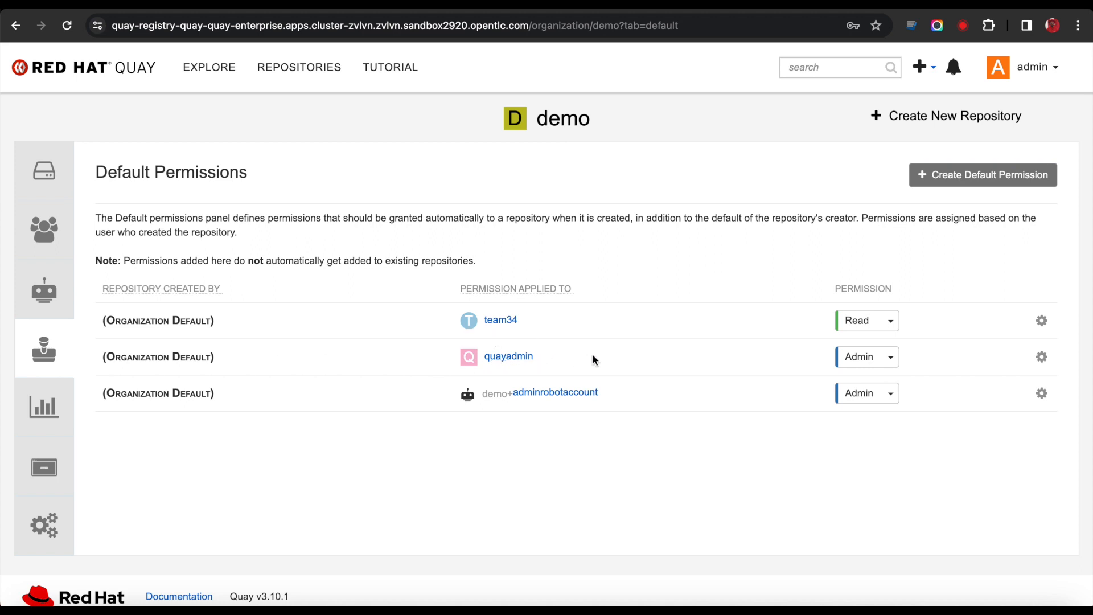
left_click(887, 357)
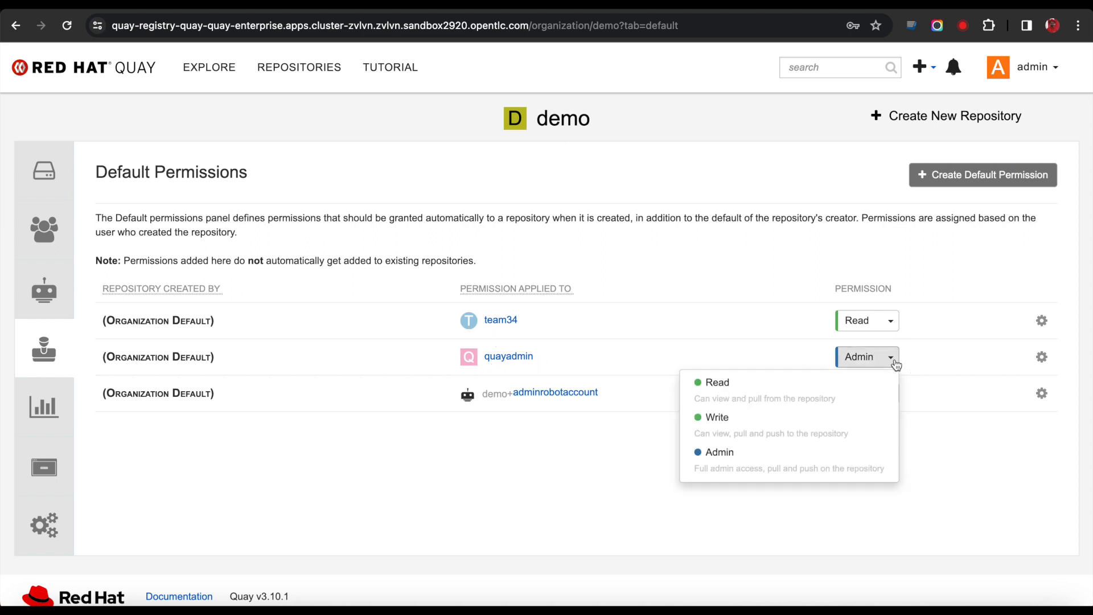
left_click(755, 431)
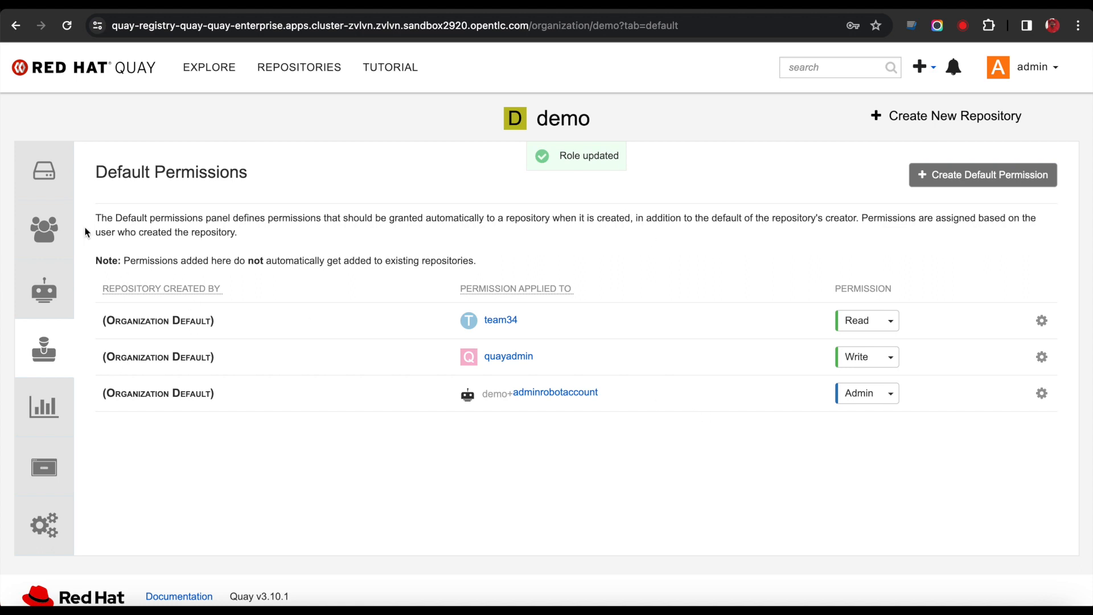
Check the team, user and robot permissions in the settings of the demorepo repository
left_click(43, 171)
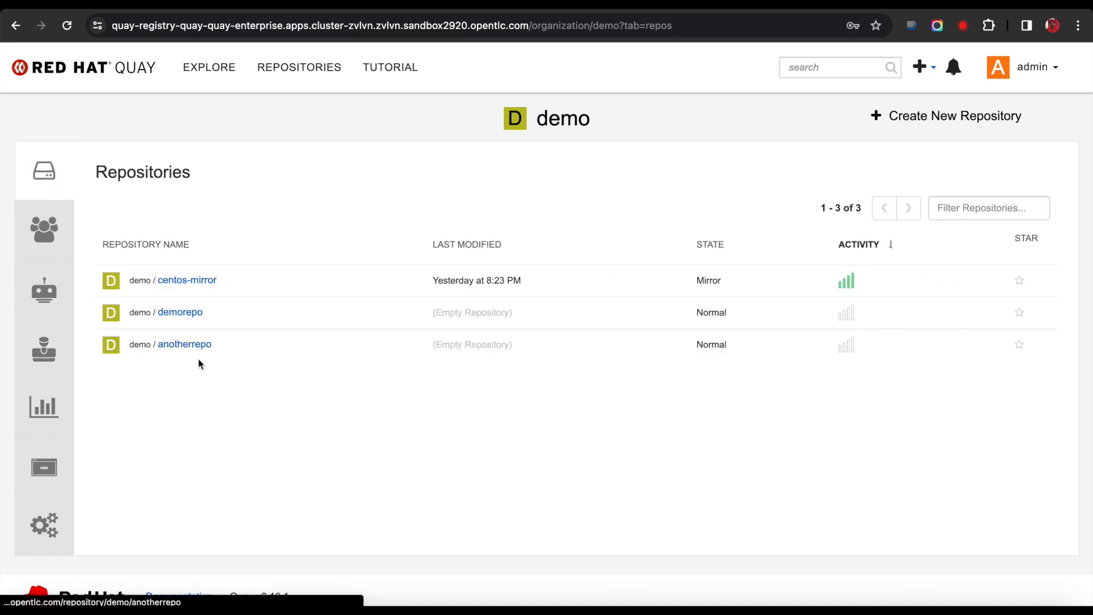
left_click(189, 314)
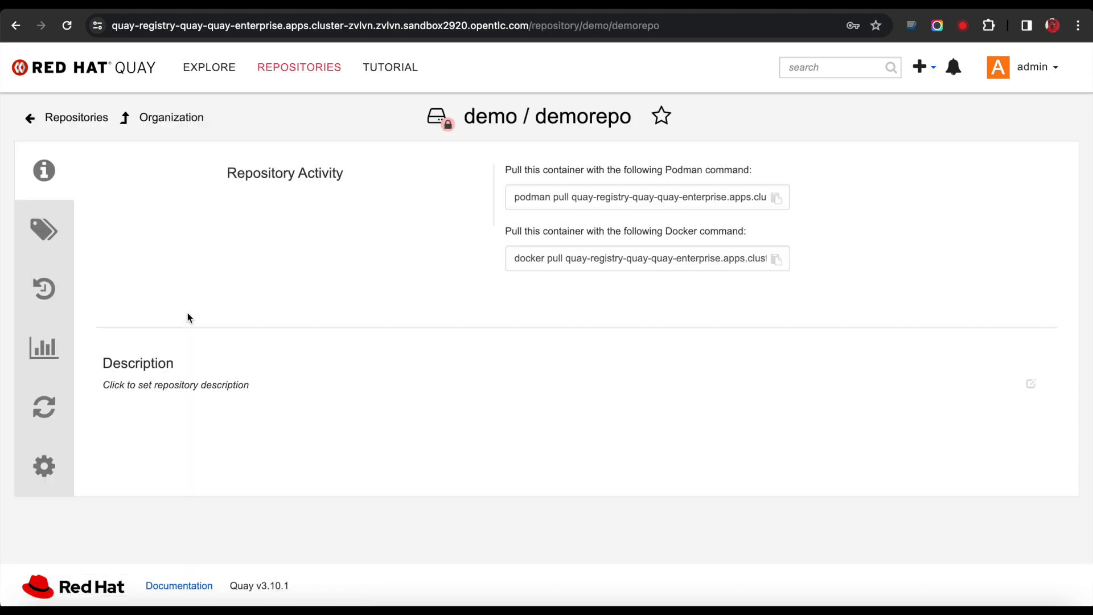
left_click(54, 471)
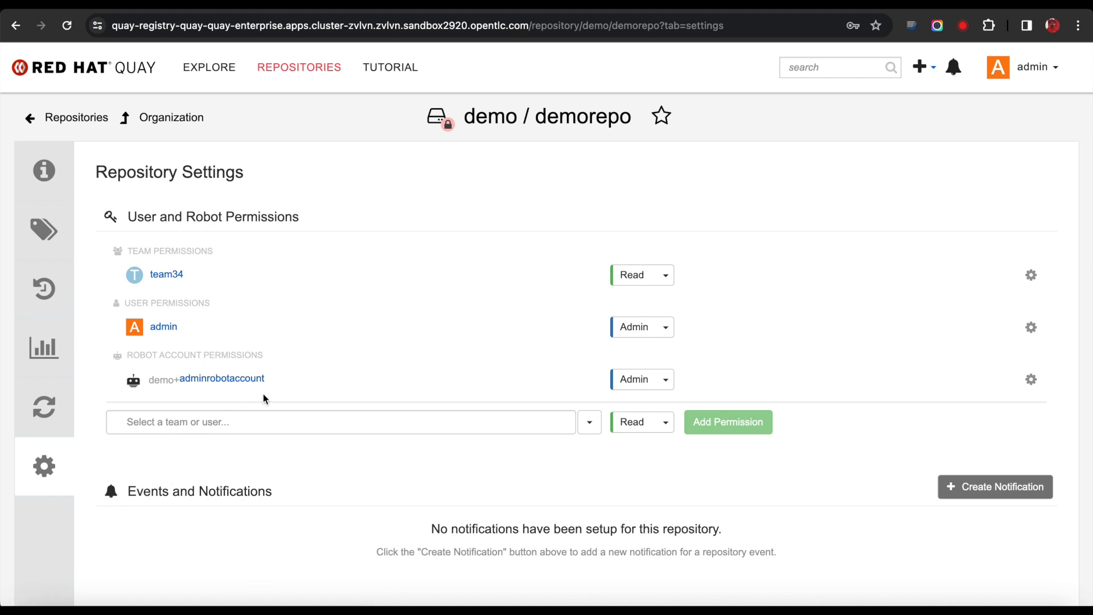
Set the quayadmin user's permission on the anotherrepo repository to Write
left_click(171, 117)
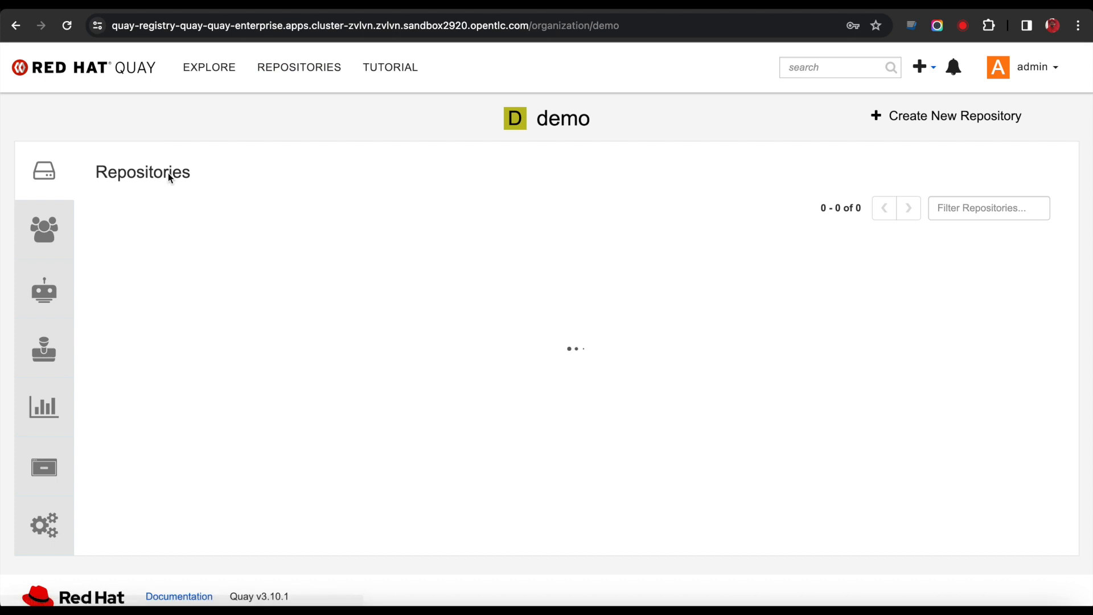
left_click(176, 345)
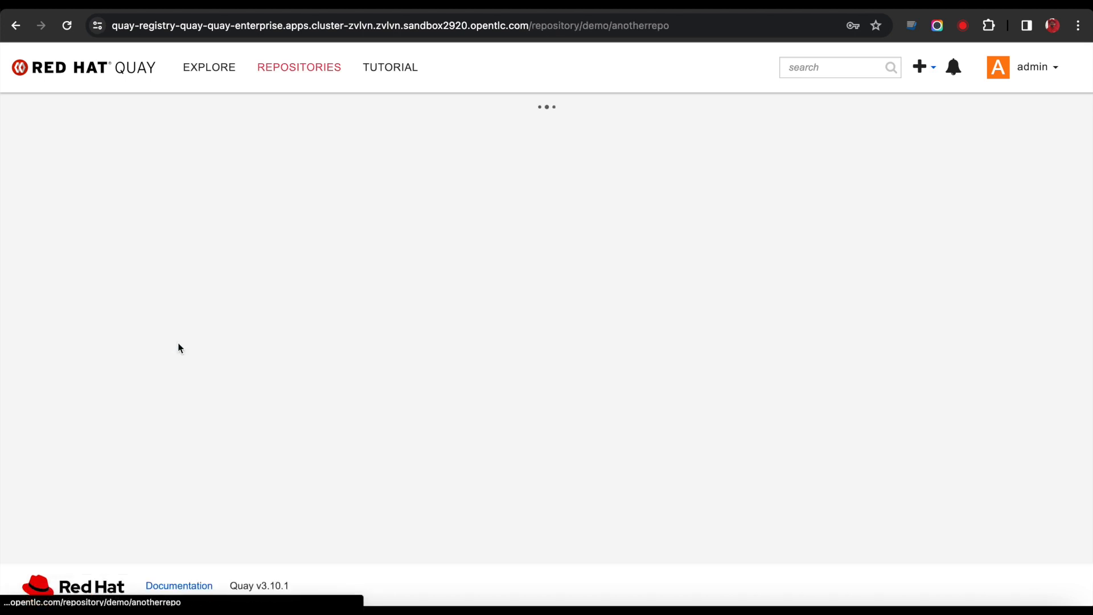
left_click(49, 475)
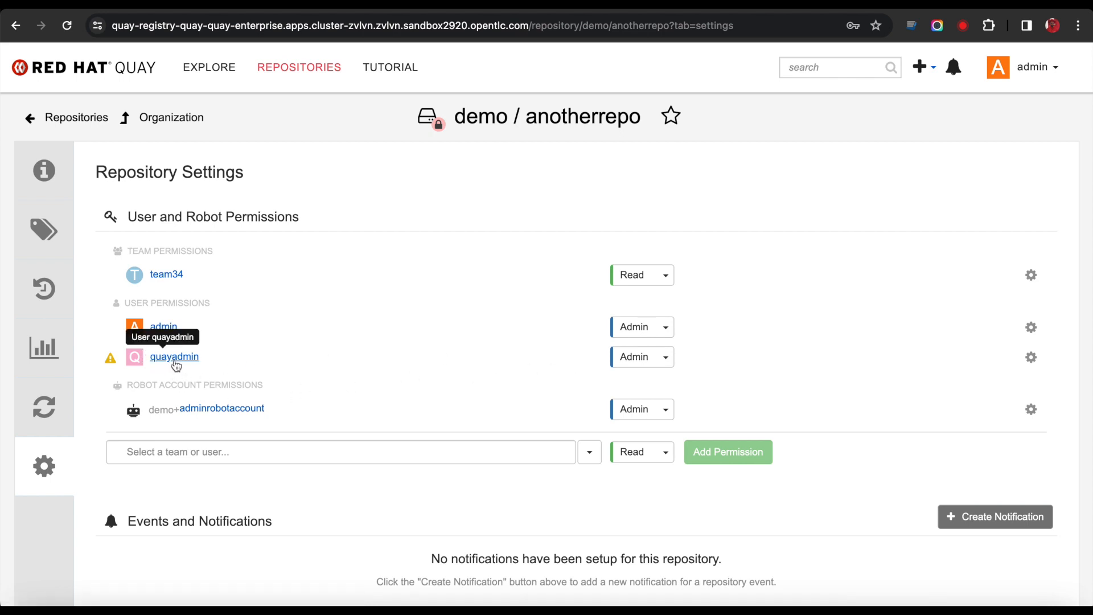
left_click(663, 357)
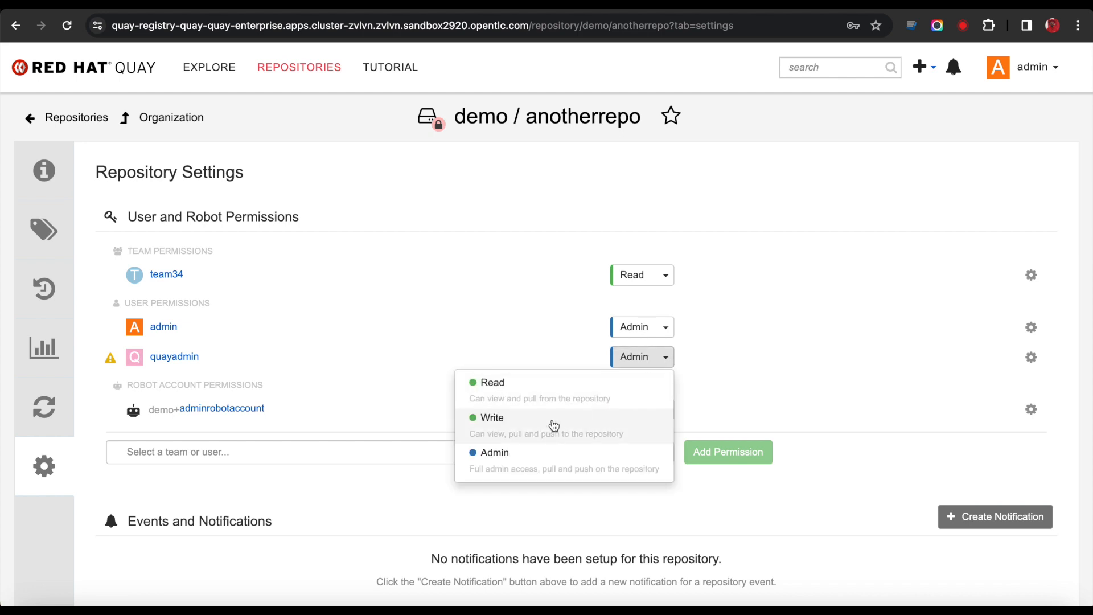
left_click(554, 425)
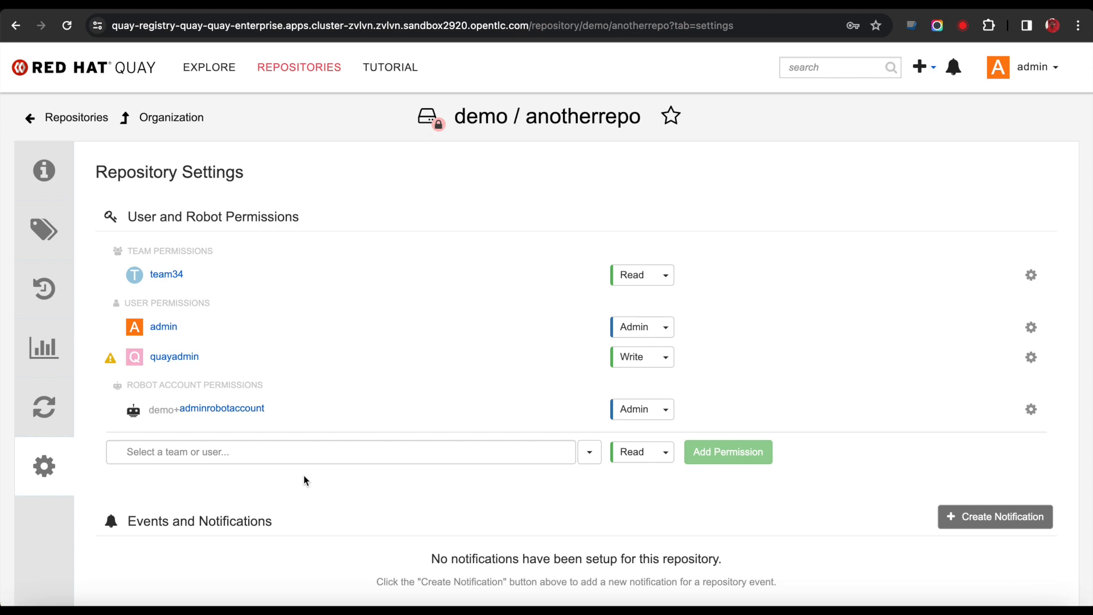
Create a private repository named lastrepo in the demo organization
left_click(173, 117)
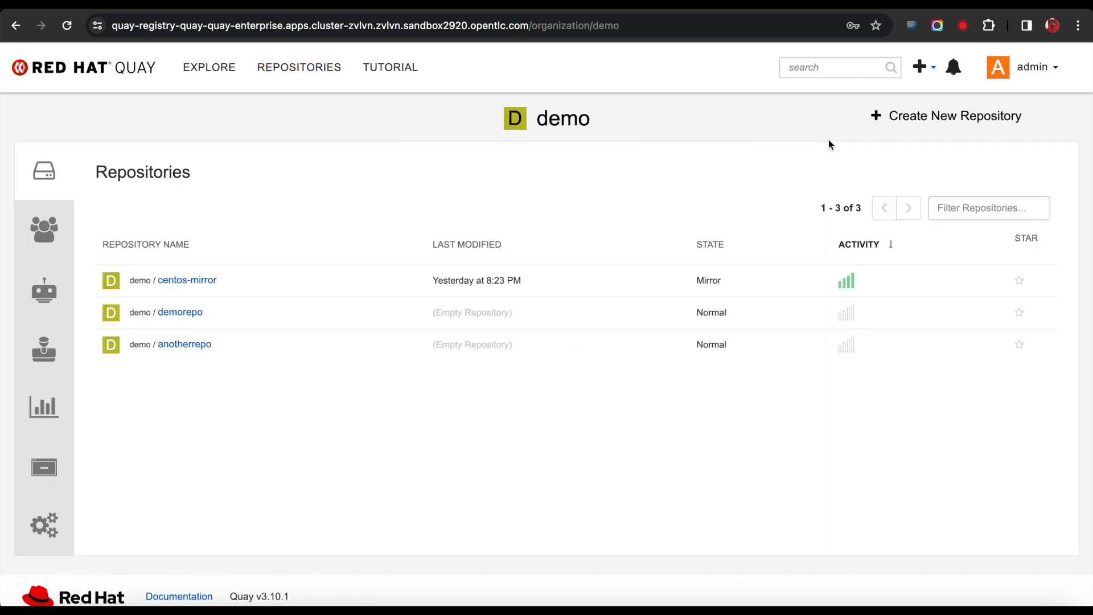
left_click(928, 116)
left_click(236, 176)
type("lastrepo")
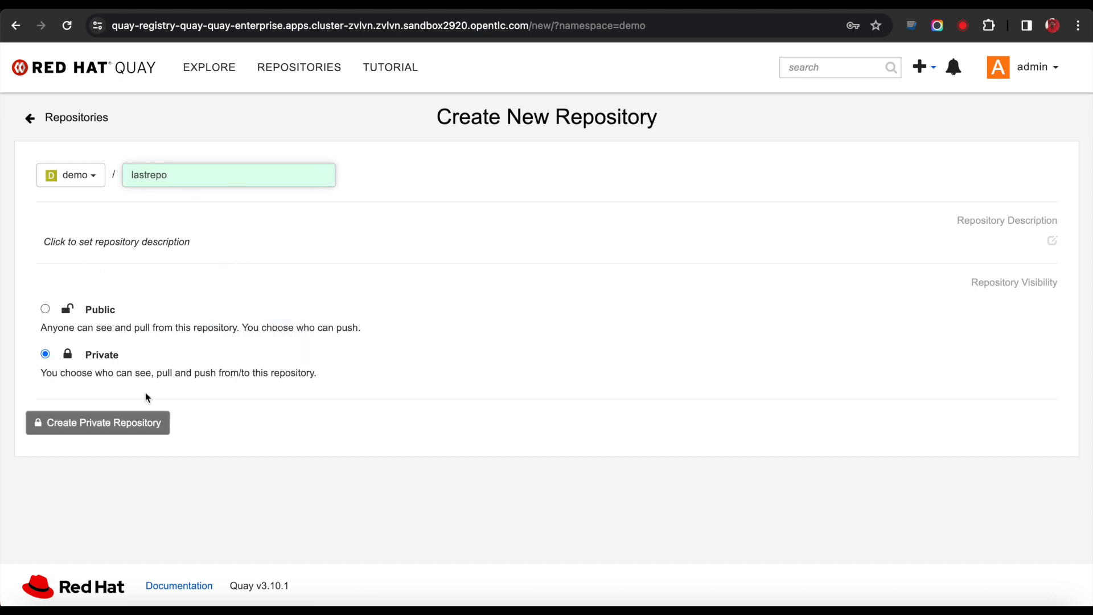
left_click(108, 422)
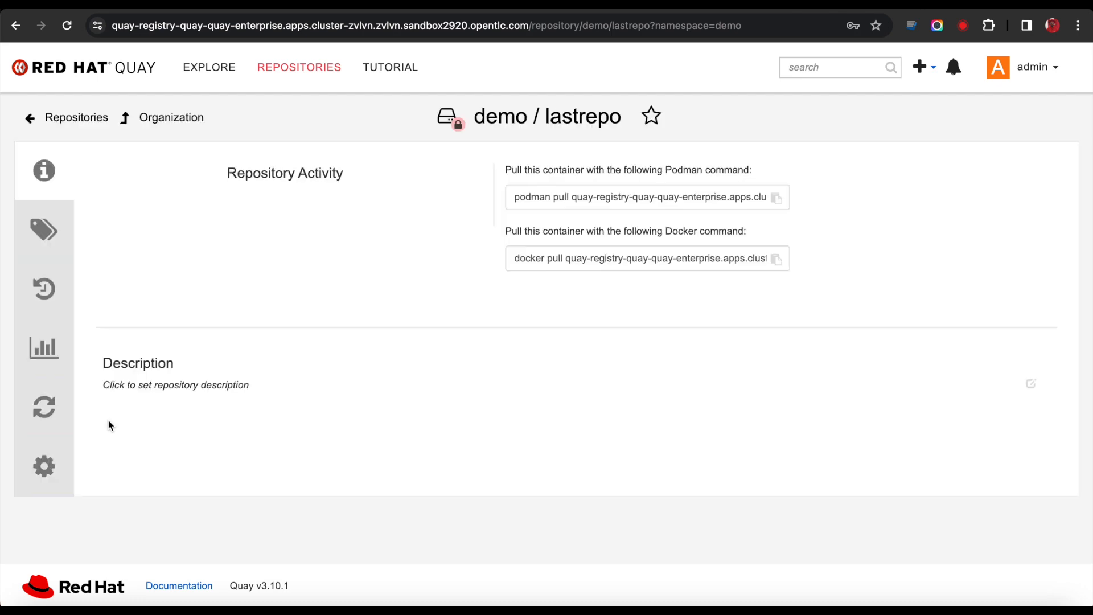
Check the team, user and robot account permissions in the settings of the lastrepo repository
left_click(44, 466)
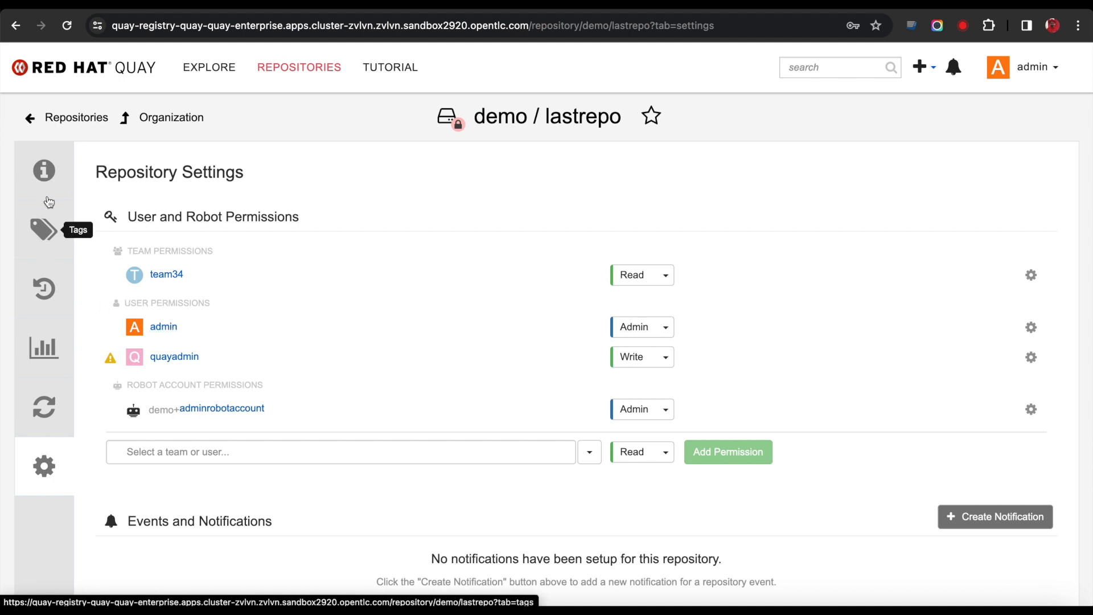
left_click(49, 173)
Delete the demo organization from its organization settings, entering the namespace demo to confirm the deletion
left_click(156, 116)
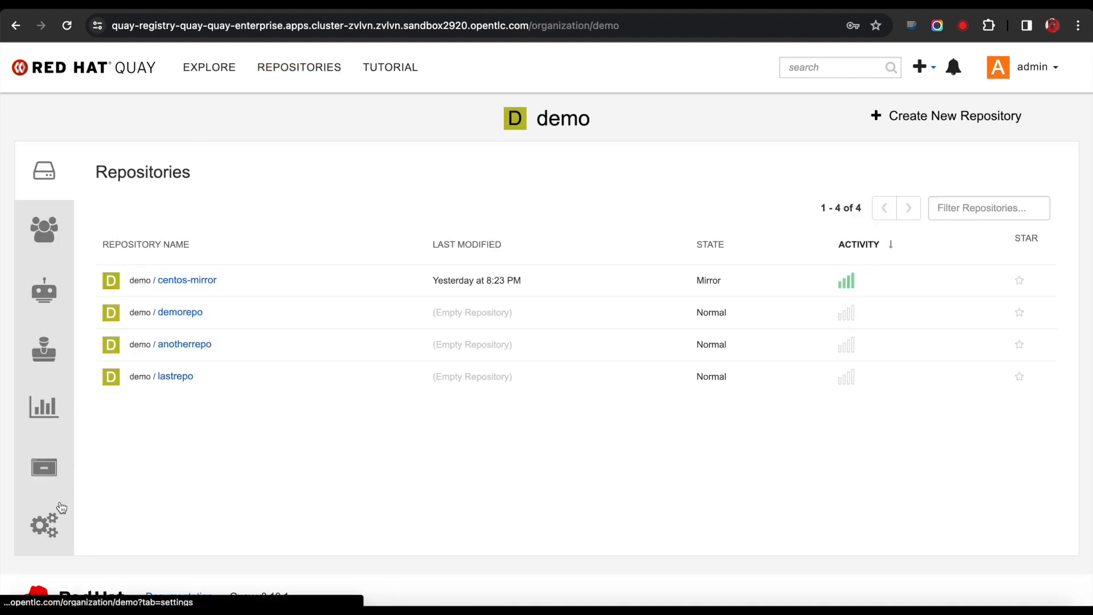
left_click(57, 519)
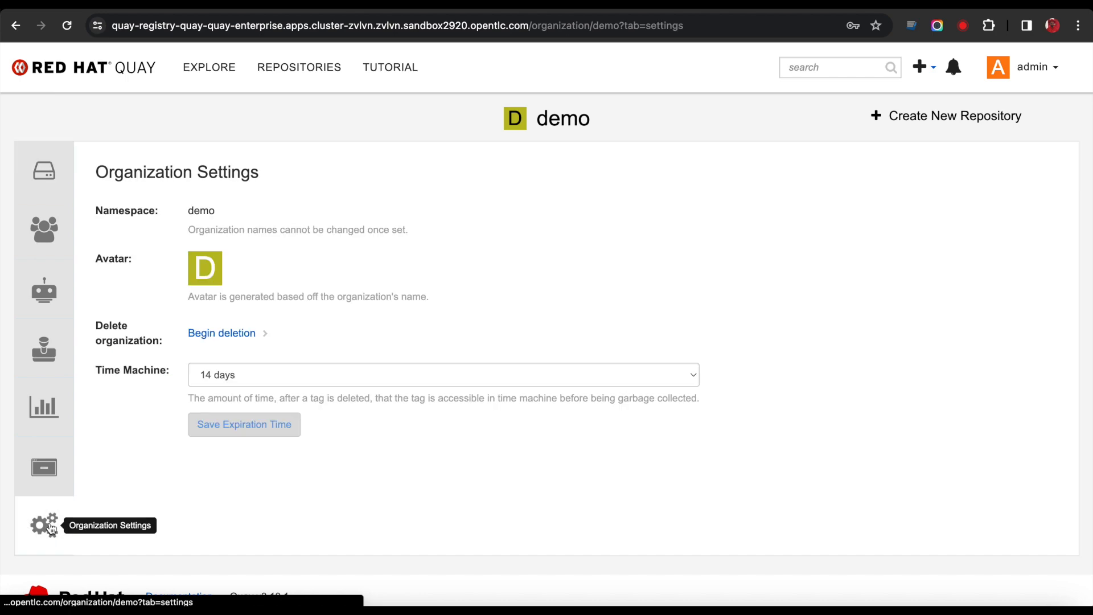
scroll(310, 444, "down", 1)
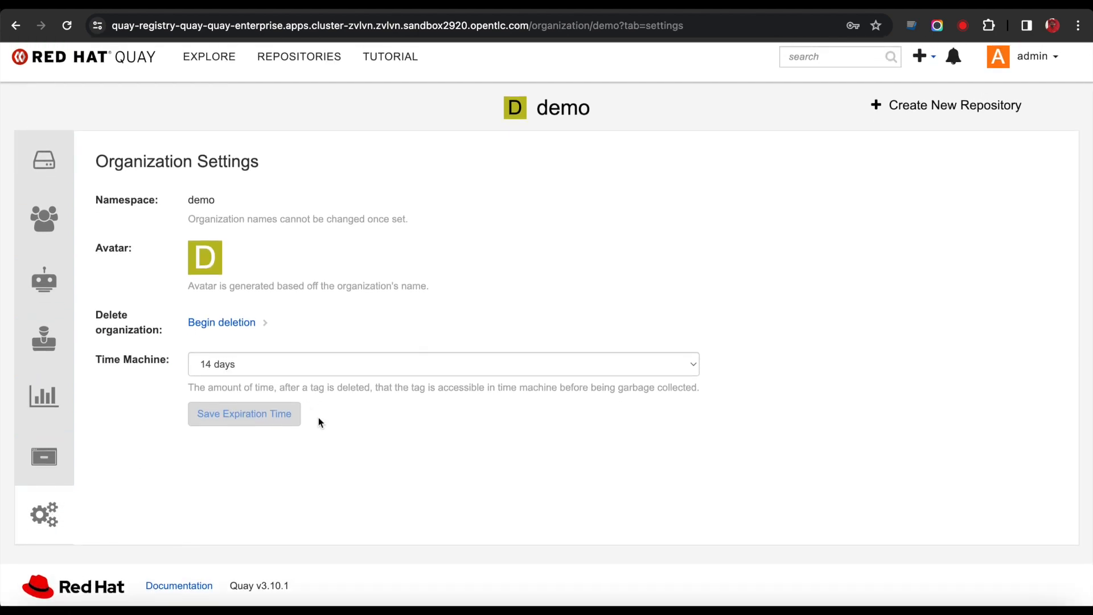
left_click(224, 321)
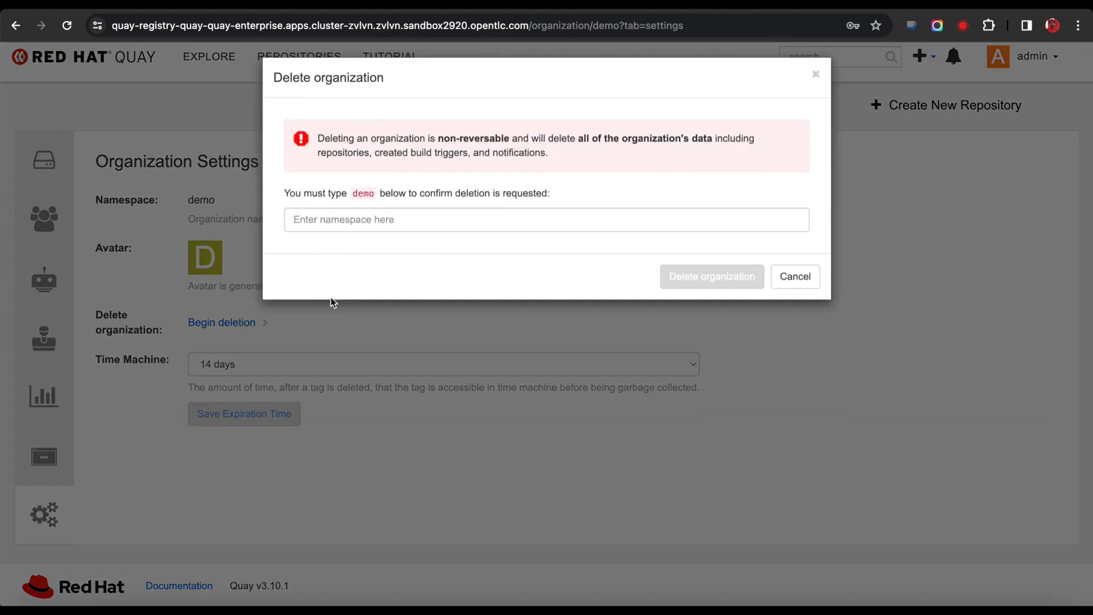
left_click(363, 236)
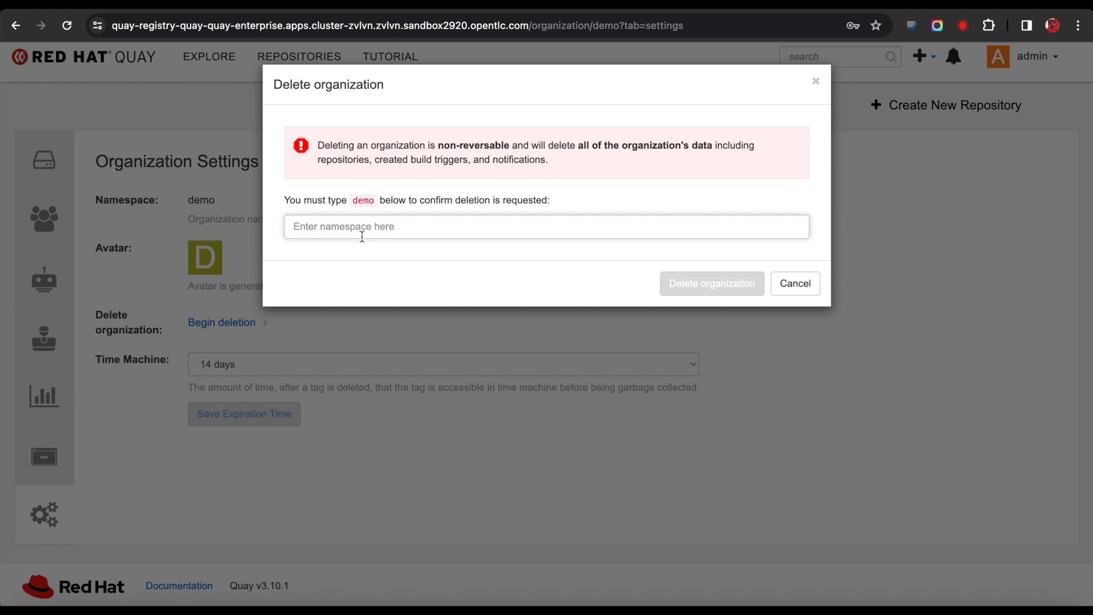
type("dem")
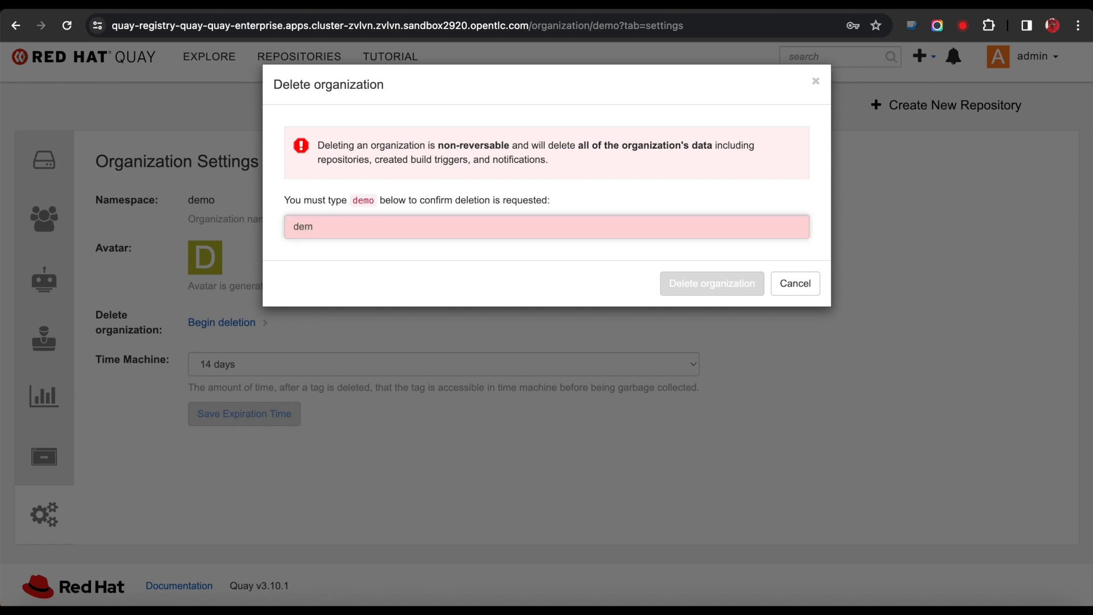
type("o")
left_click(716, 288)
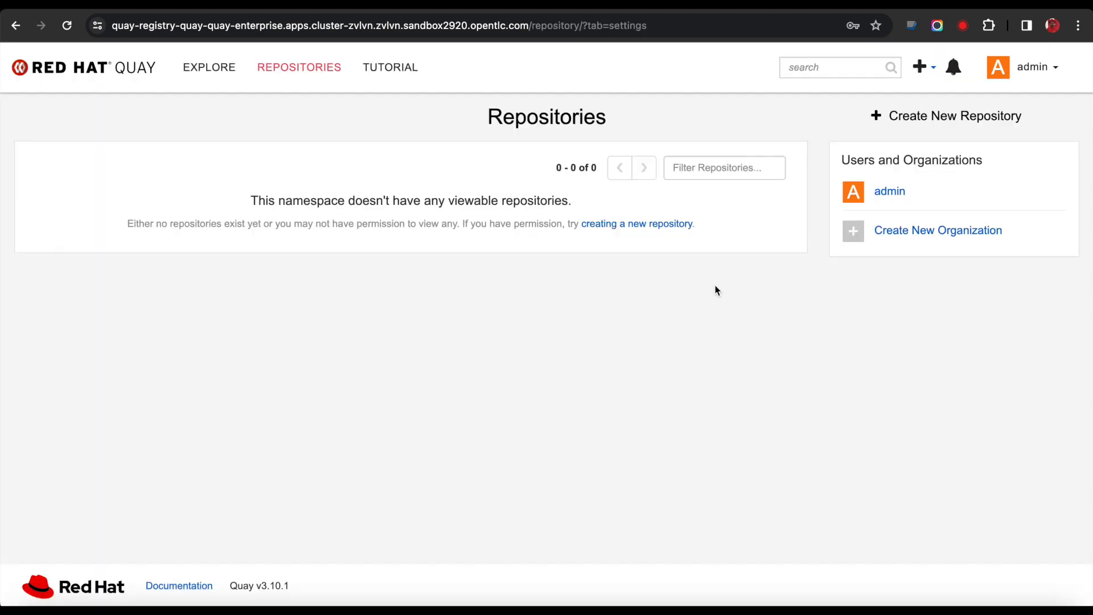